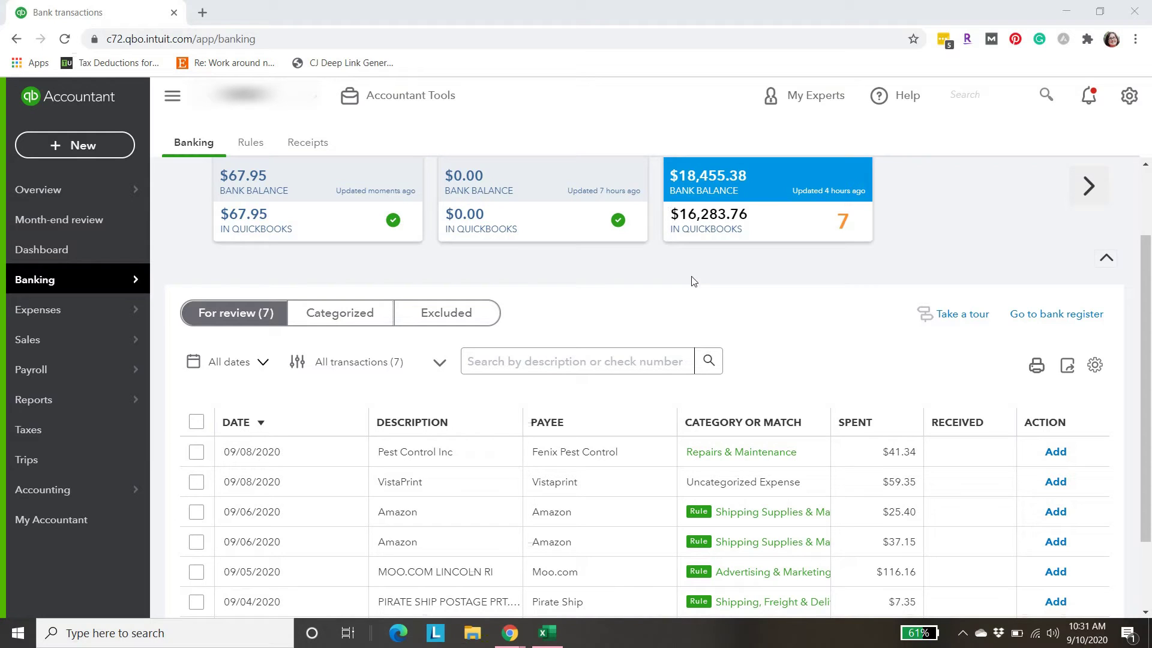
Step: Open the Visa (5358) credit card register from the Banking page
mouse_move(99, 288)
Step: Open the Visa (5358) register and scroll to the mid-July 2020 charges
left_click(1050, 318)
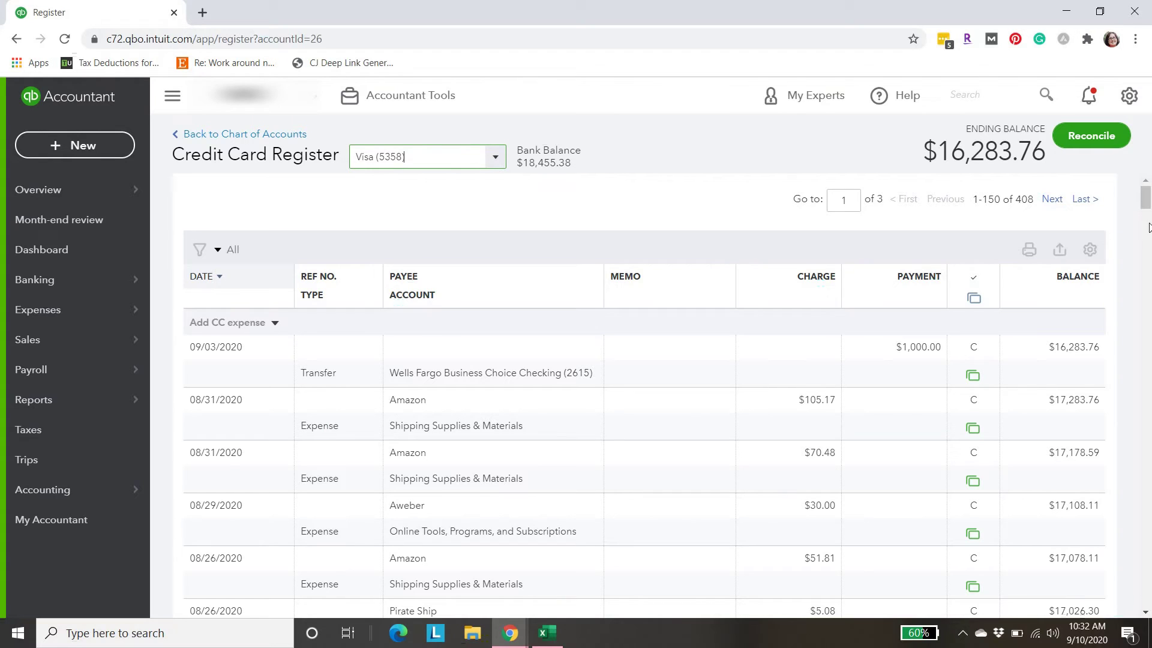
left_click_drag(1147, 204, 1146, 326)
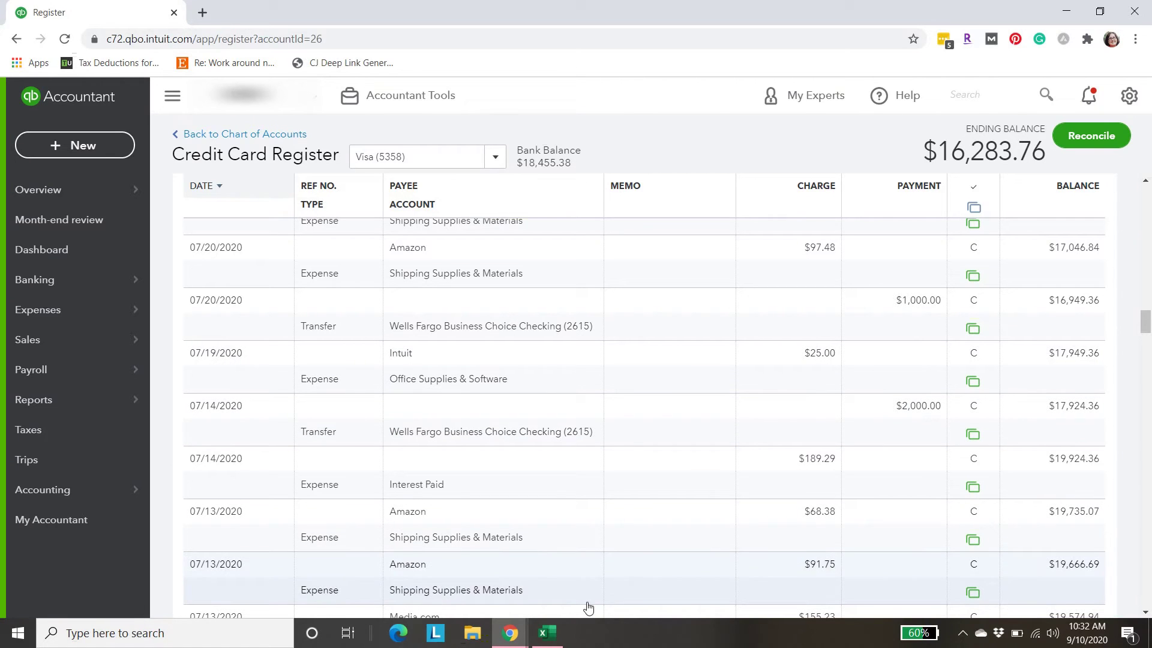
mouse_move(563, 638)
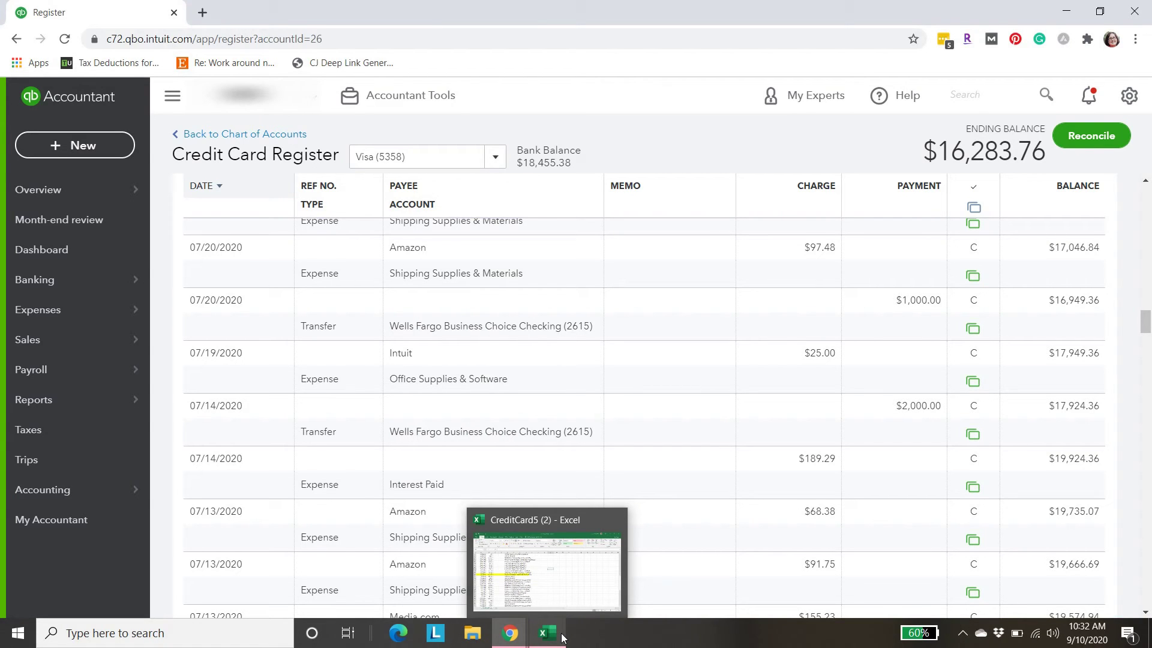
Step: Bring up the CreditCard5 (2) statement to check the 7/15/2020 Best Buy -422.94 charge
left_click(524, 518)
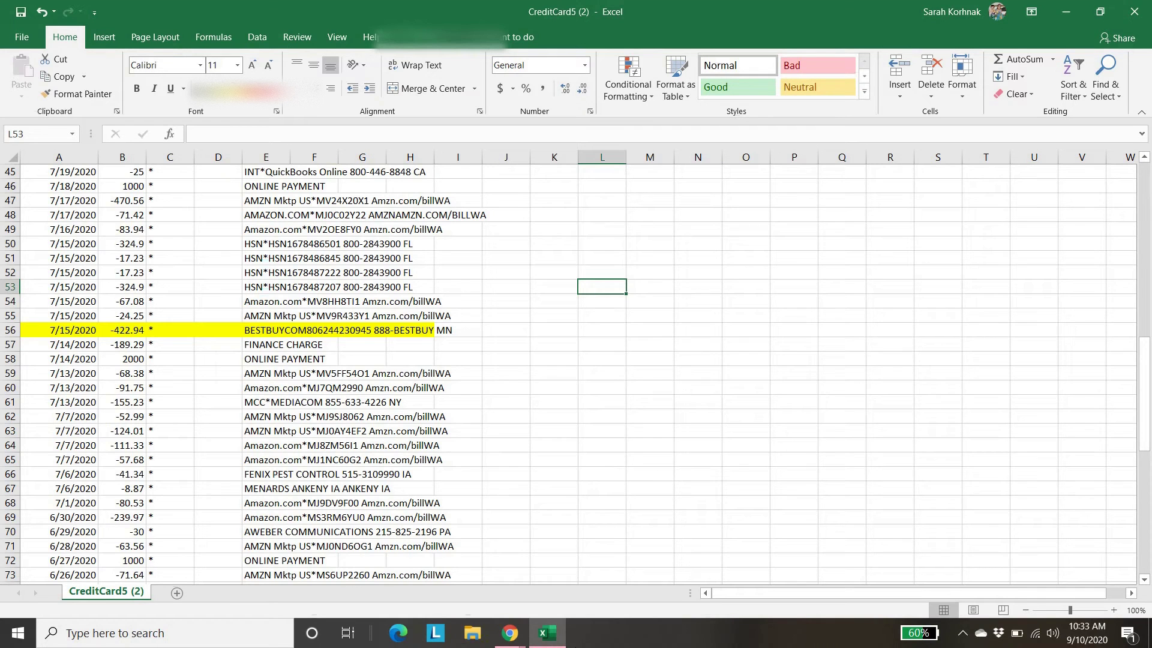
Step: Return to the QuickBooks register and start a new Expense from the + New menu
mouse_move(522, 630)
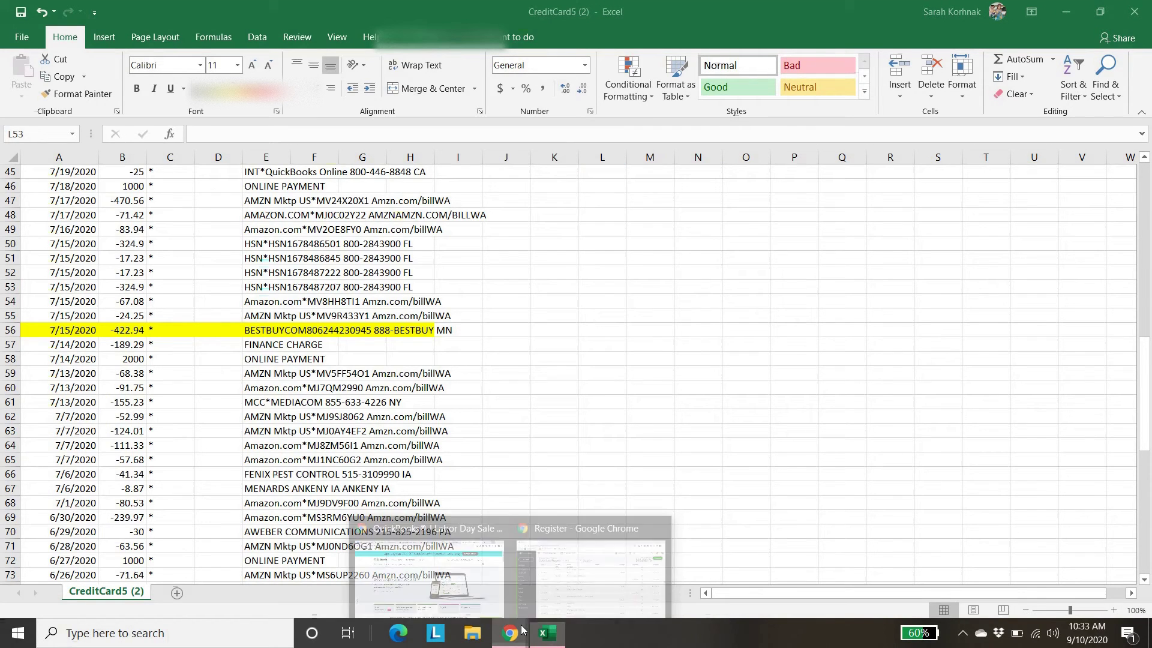
left_click(590, 520)
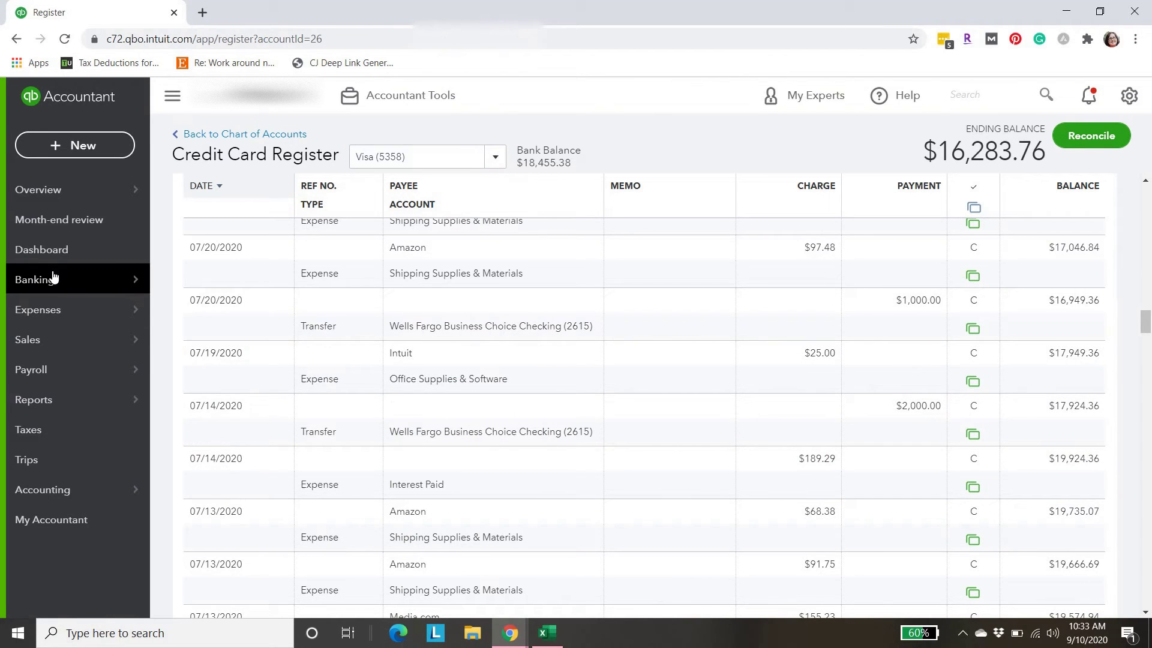
mouse_move(73, 287)
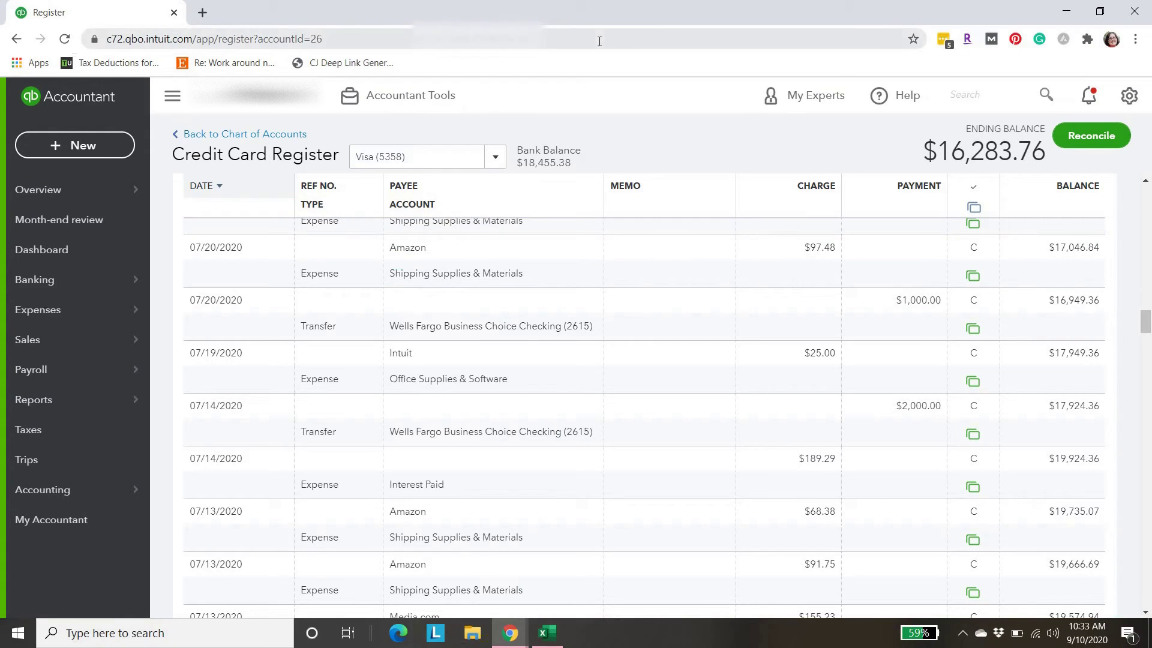
left_click(83, 151)
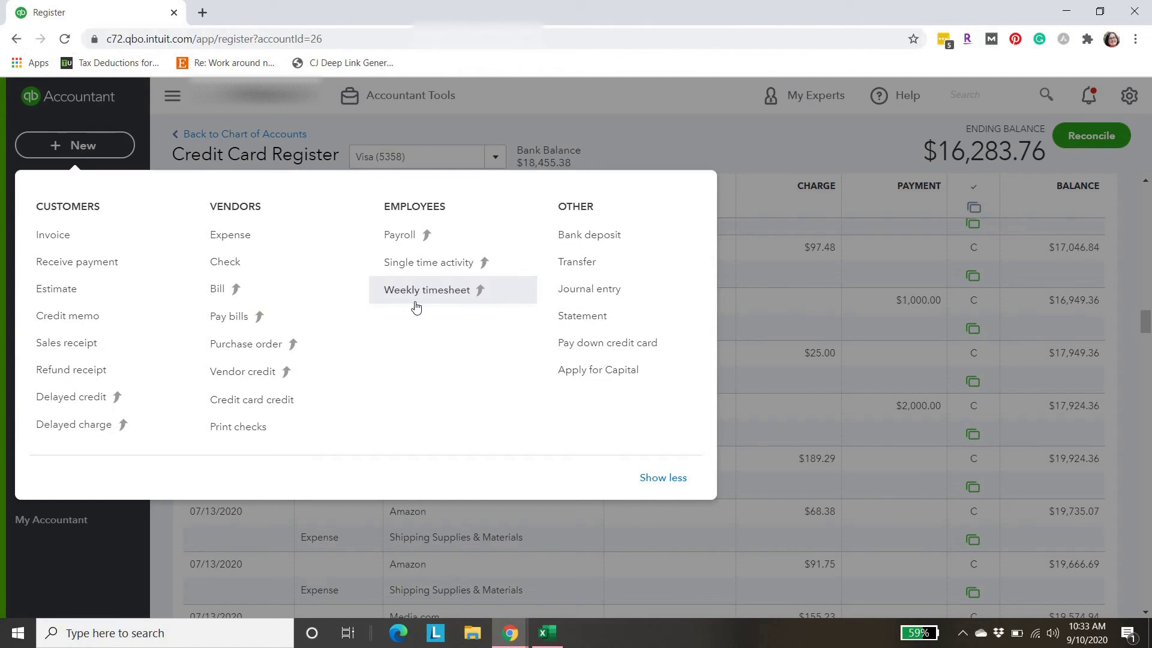
left_click(243, 236)
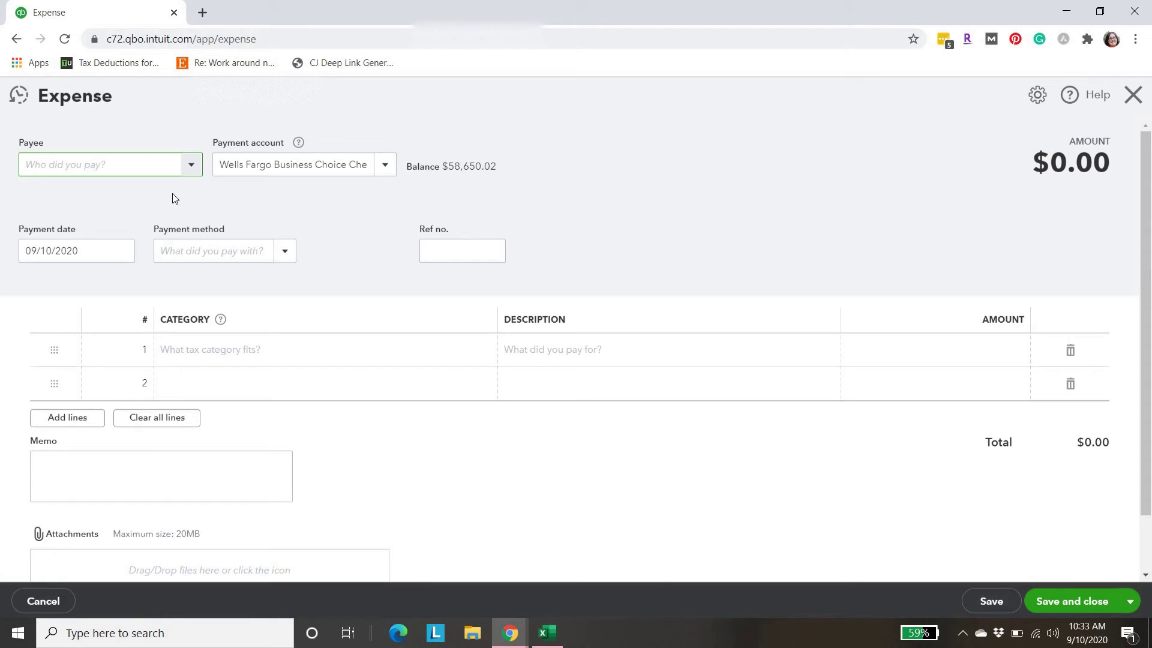
Step: Enter Best Buy as payee with Visa (5358) as the payment account
left_click(152, 164)
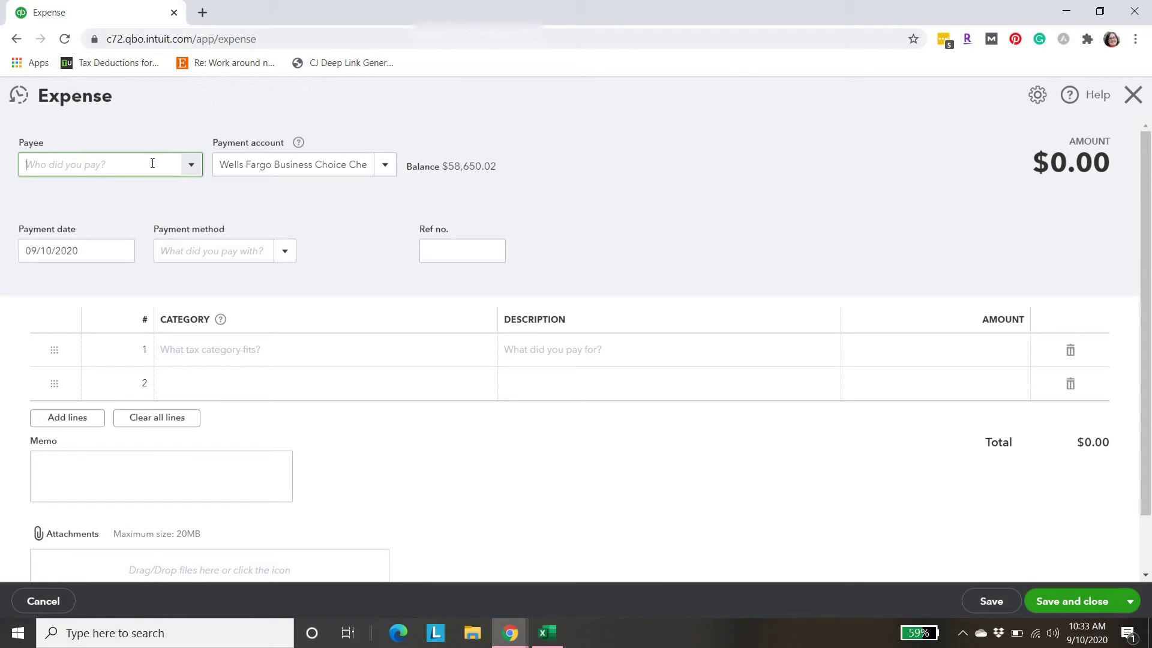
type("Best Buy")
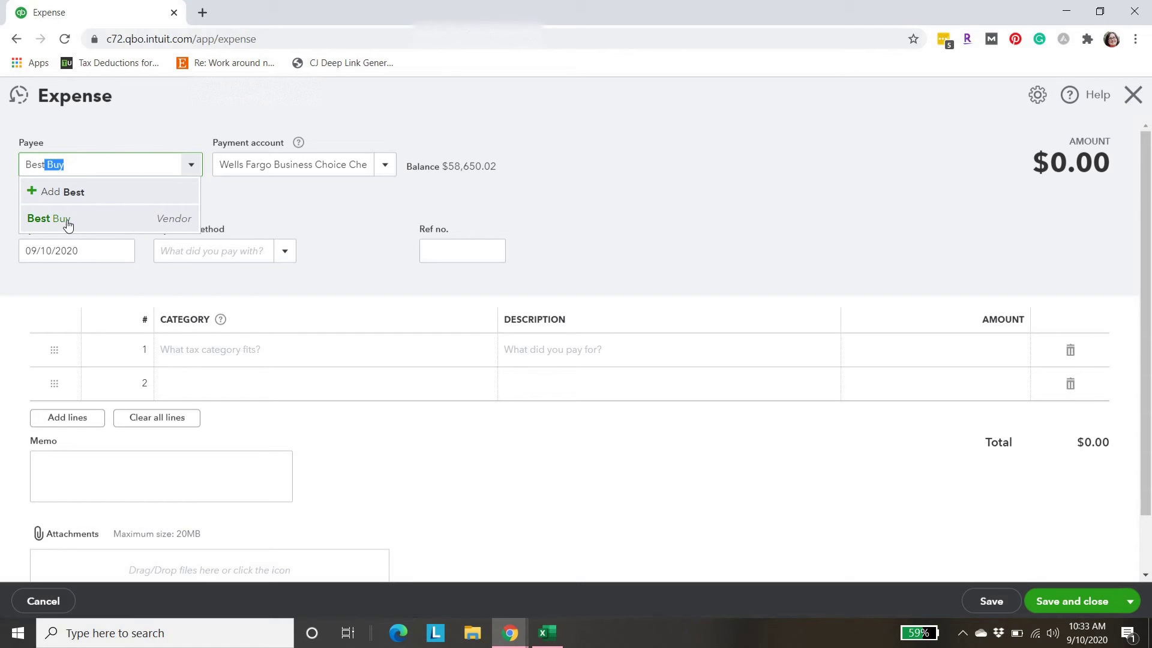
left_click(71, 220)
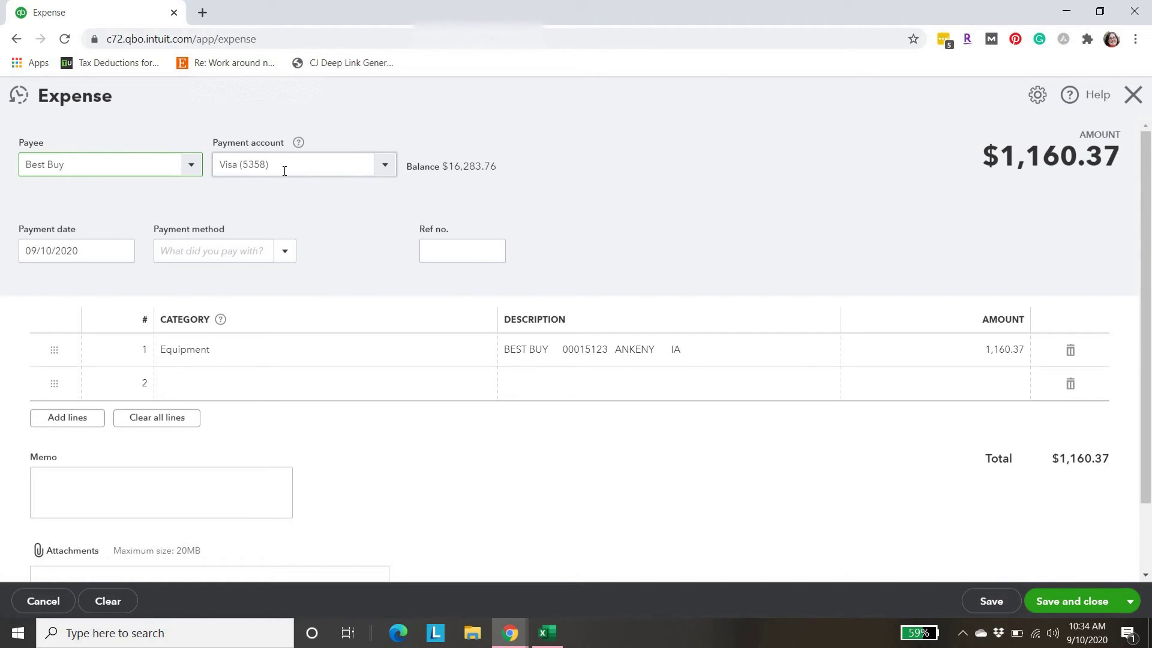
left_click(385, 166)
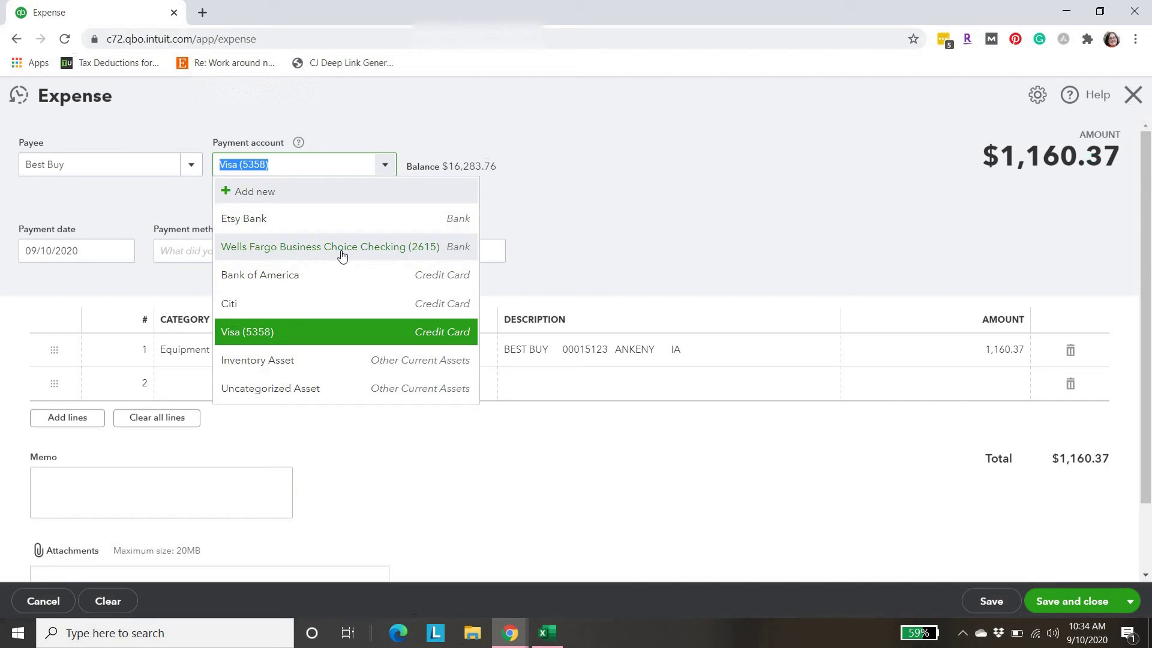
left_click(393, 131)
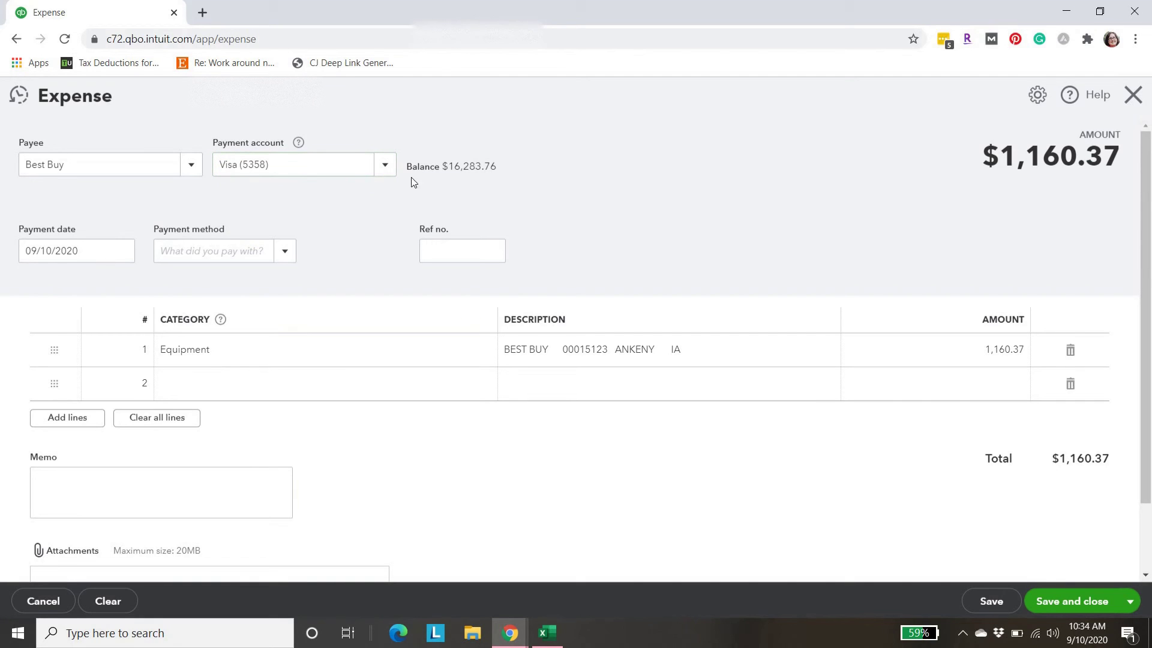
Step: Date the Best Buy expense 07/15/2020 and keep Equipment as its category
left_click(121, 251)
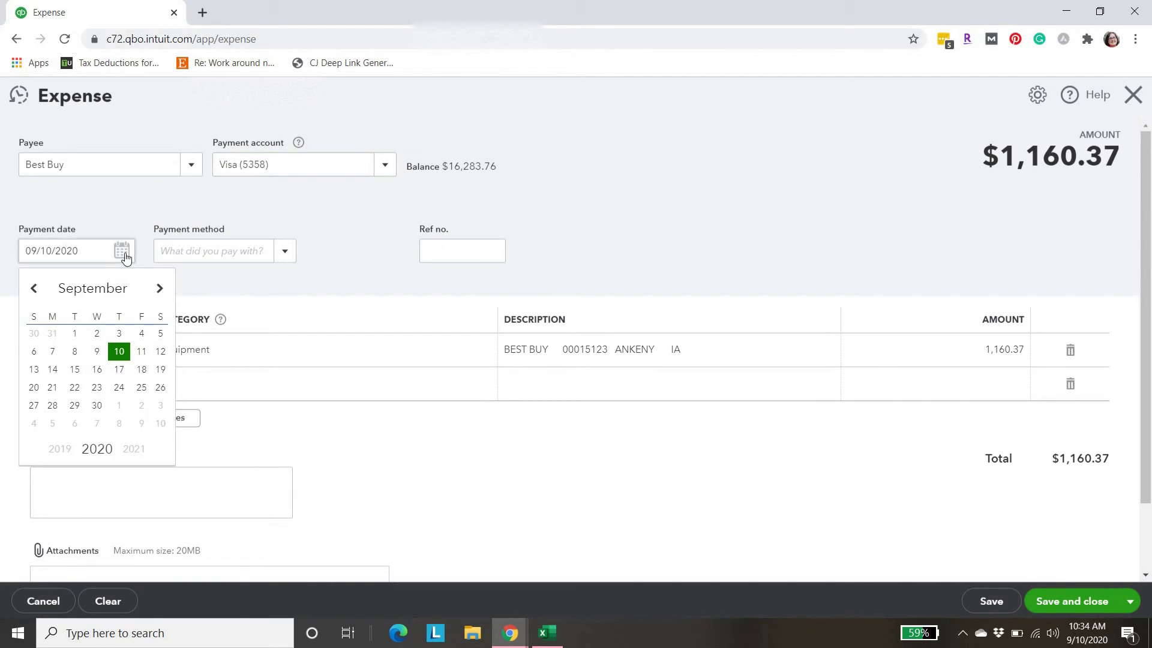
left_click(34, 290)
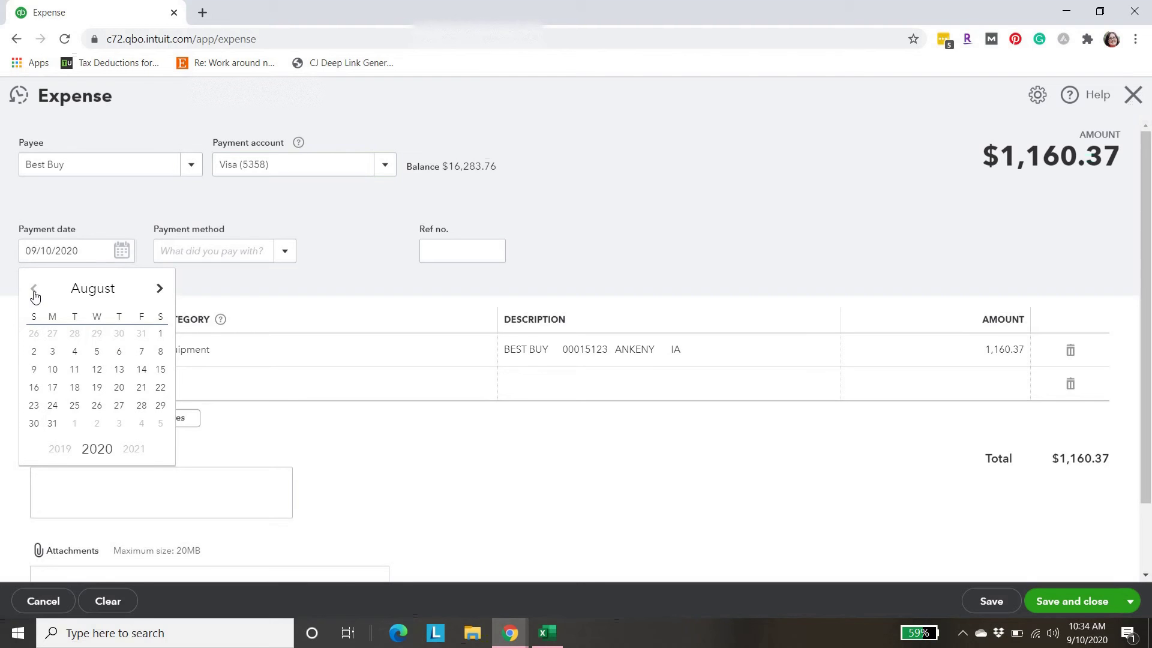
left_click(34, 291)
left_click(97, 372)
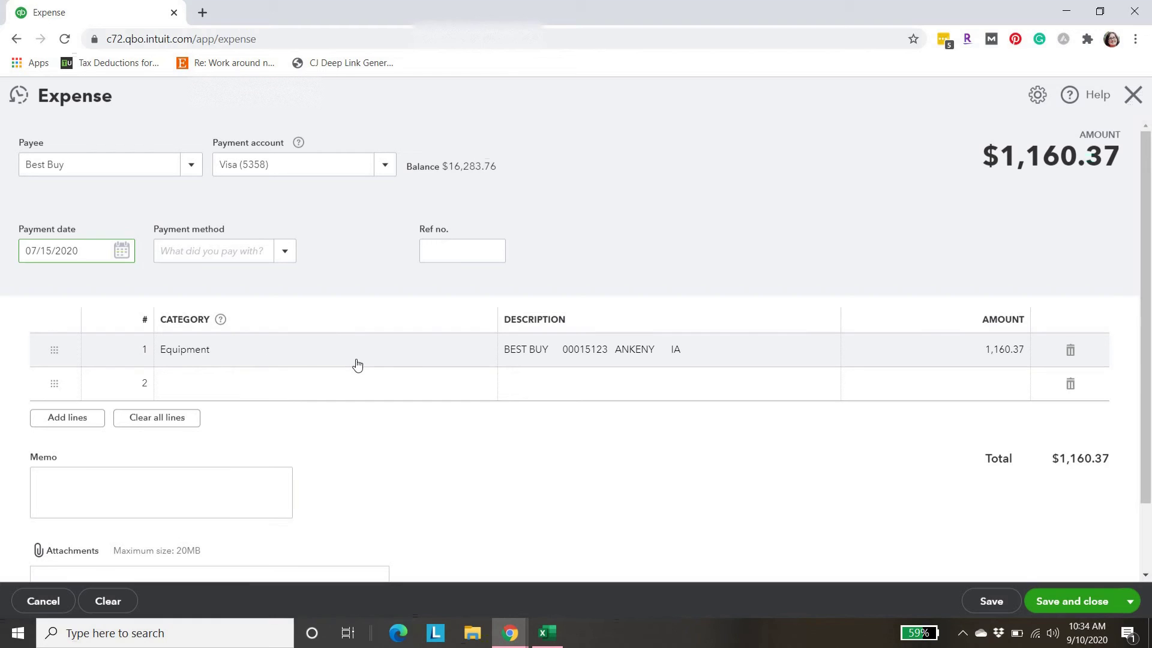
left_click(458, 349)
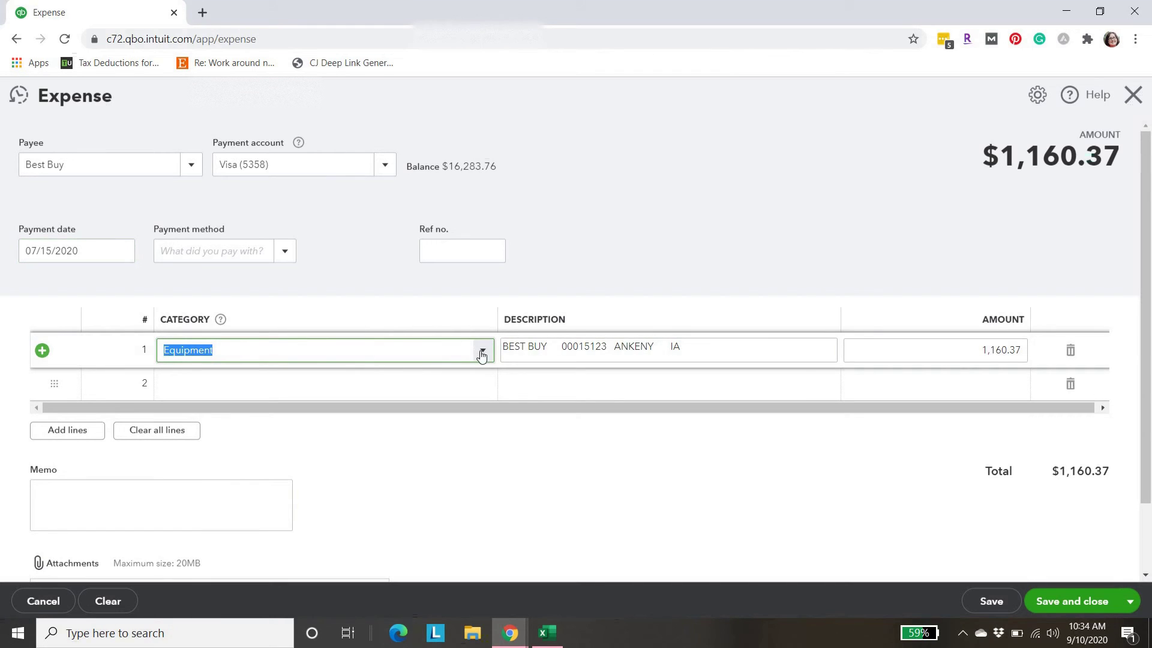
left_click(483, 354)
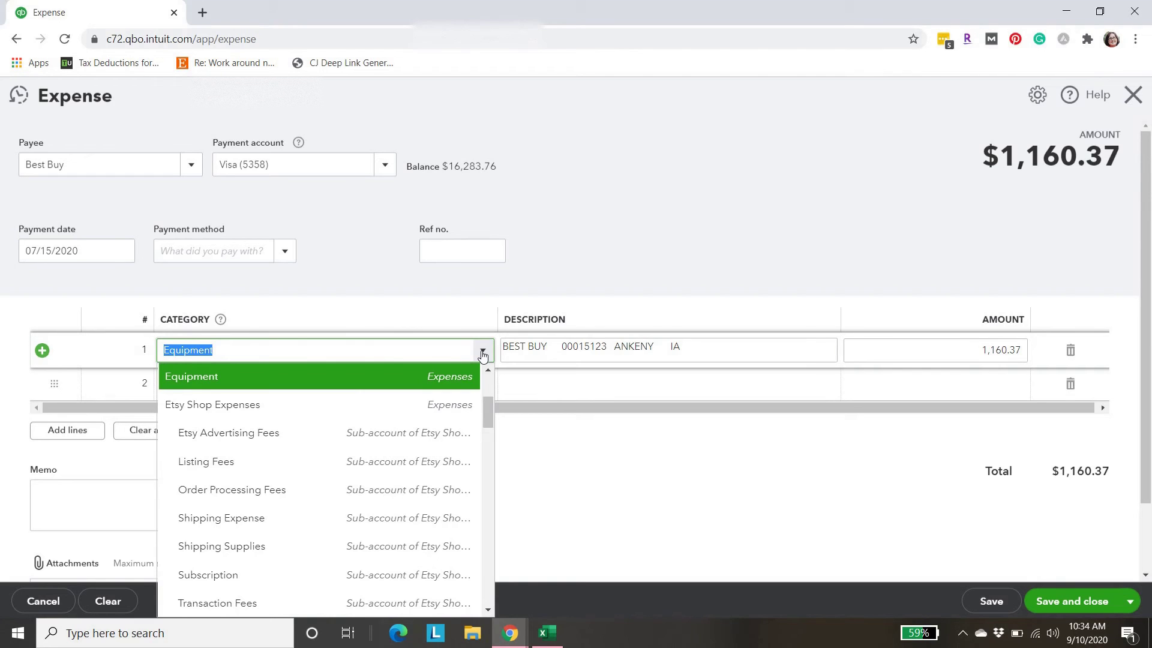
left_click_drag(488, 405, 489, 394)
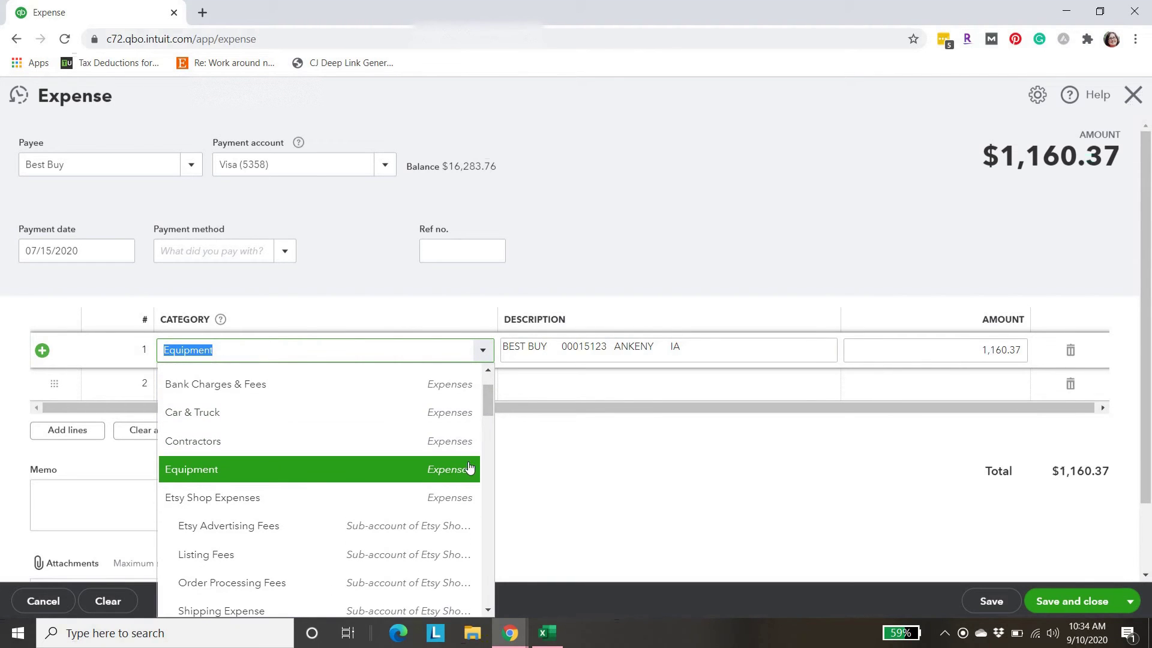
left_click(452, 472)
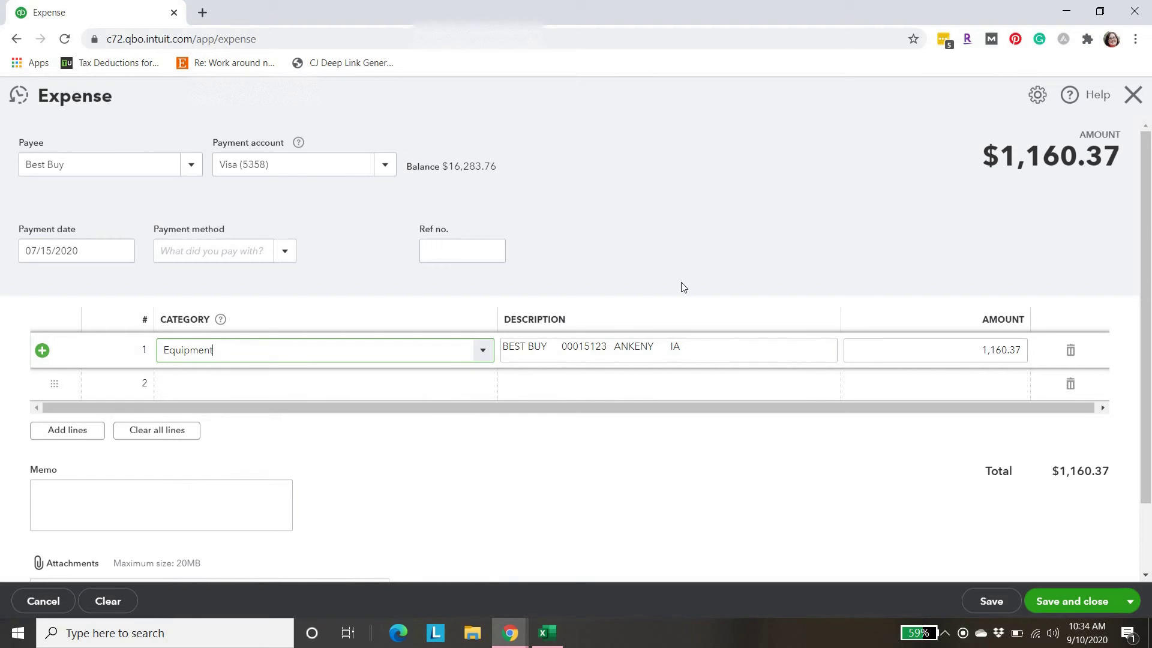
Step: Change the amount to 422.94 and save, starting a new expense for Amazon
left_click(965, 355)
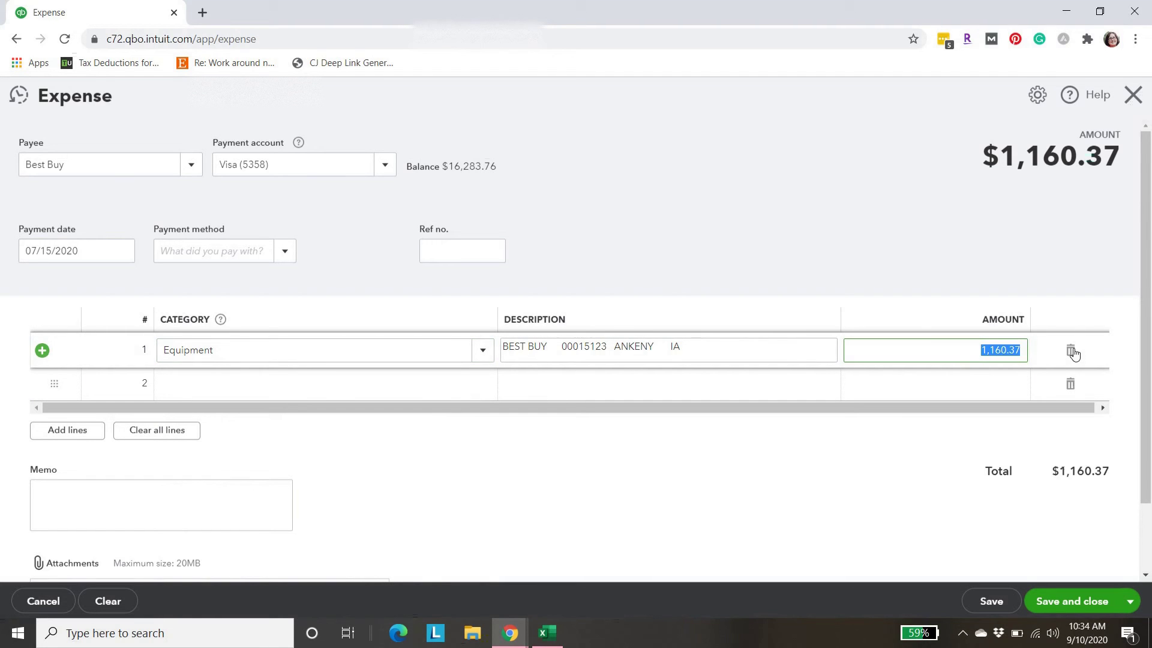
type("44")
type("22.94")
left_click(1149, 509)
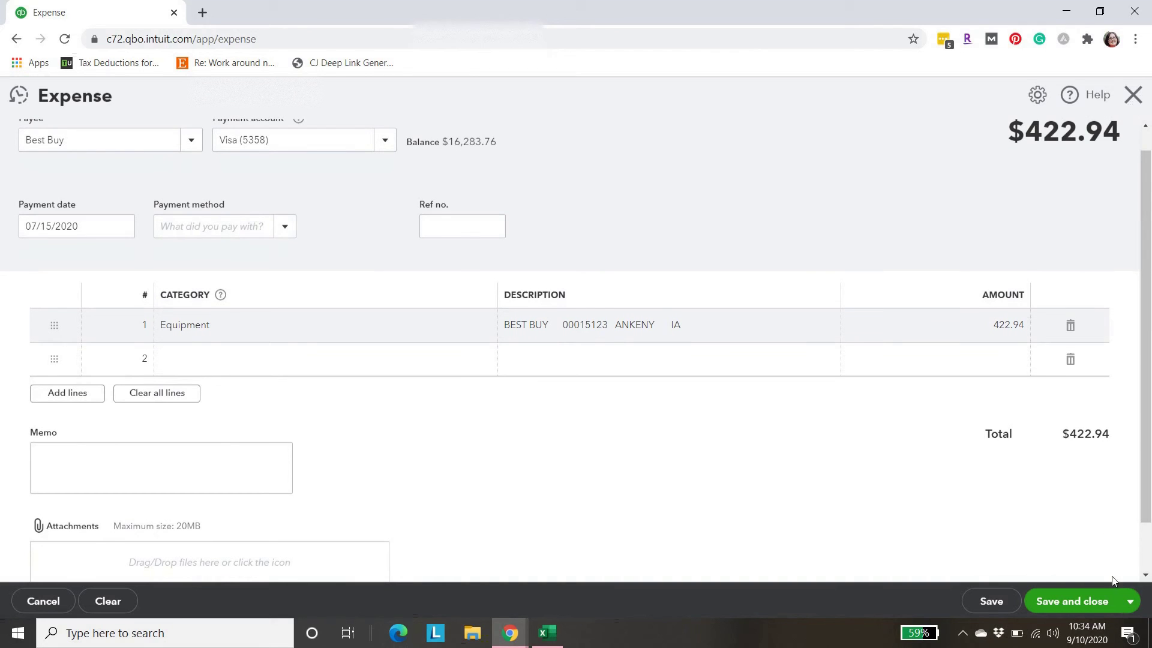
left_click(1131, 602)
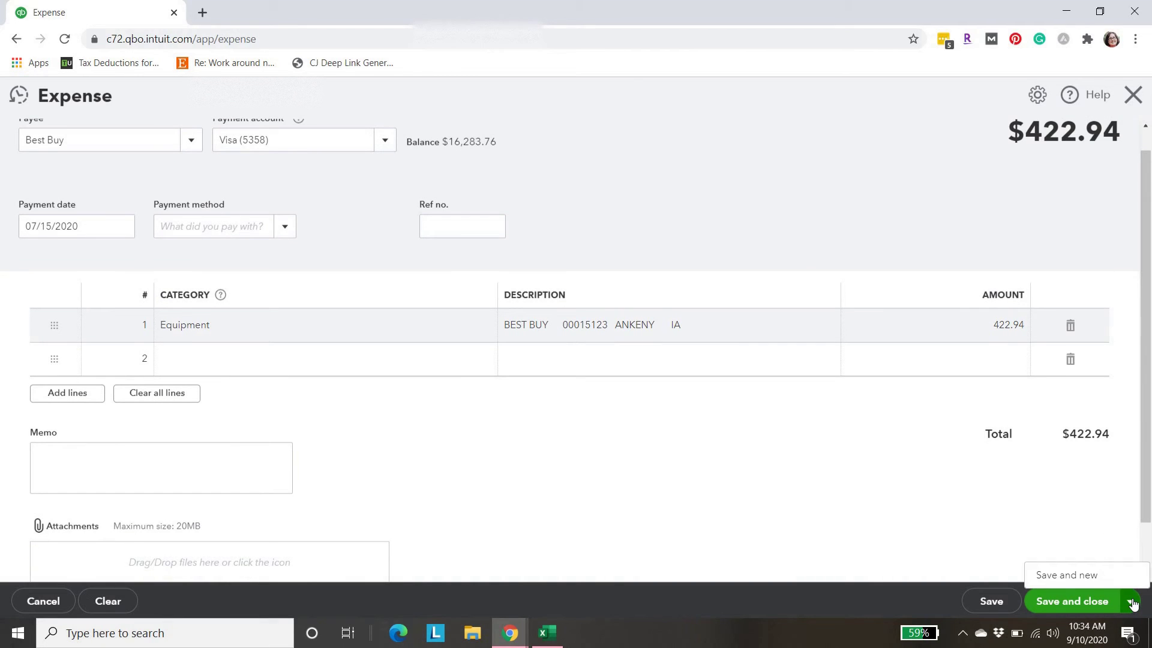
left_click(1056, 576)
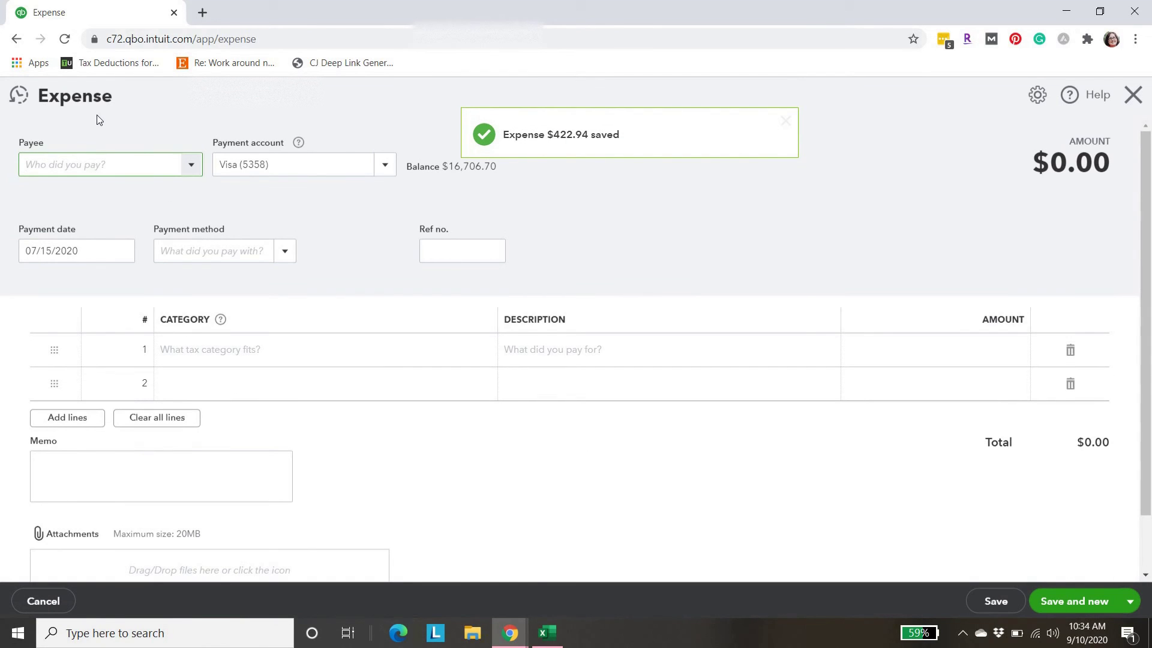
type("Amazon")
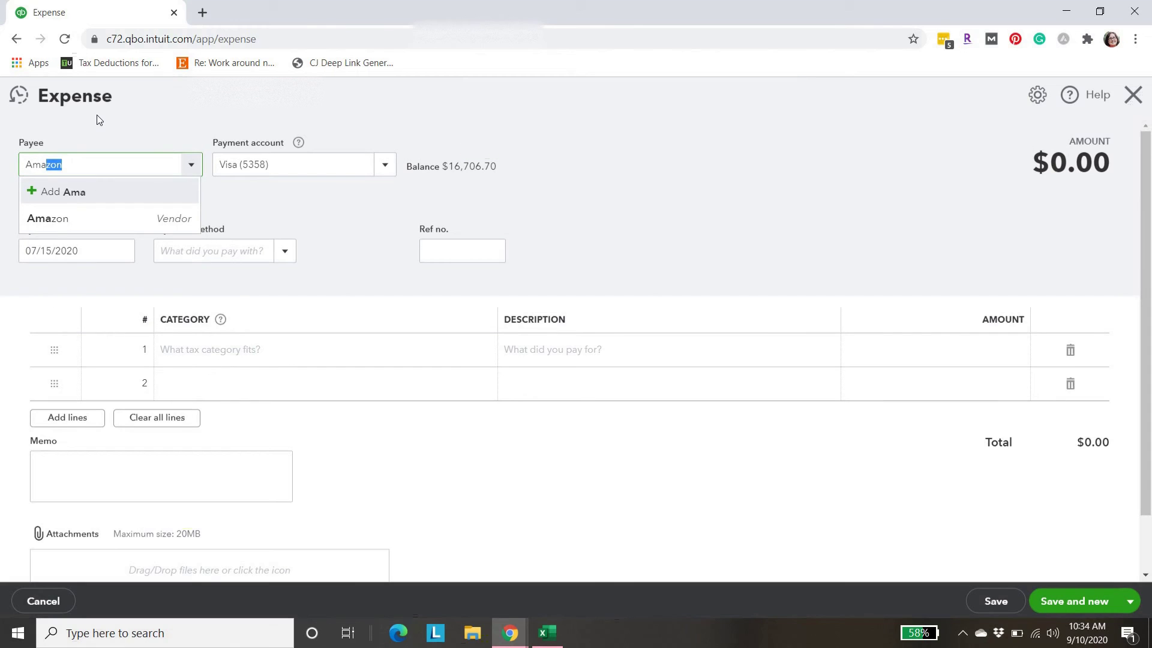
Step: Choose Amazon as payee, dated 07/15/2020, under Shipping Supplies & Materials
left_click(82, 217)
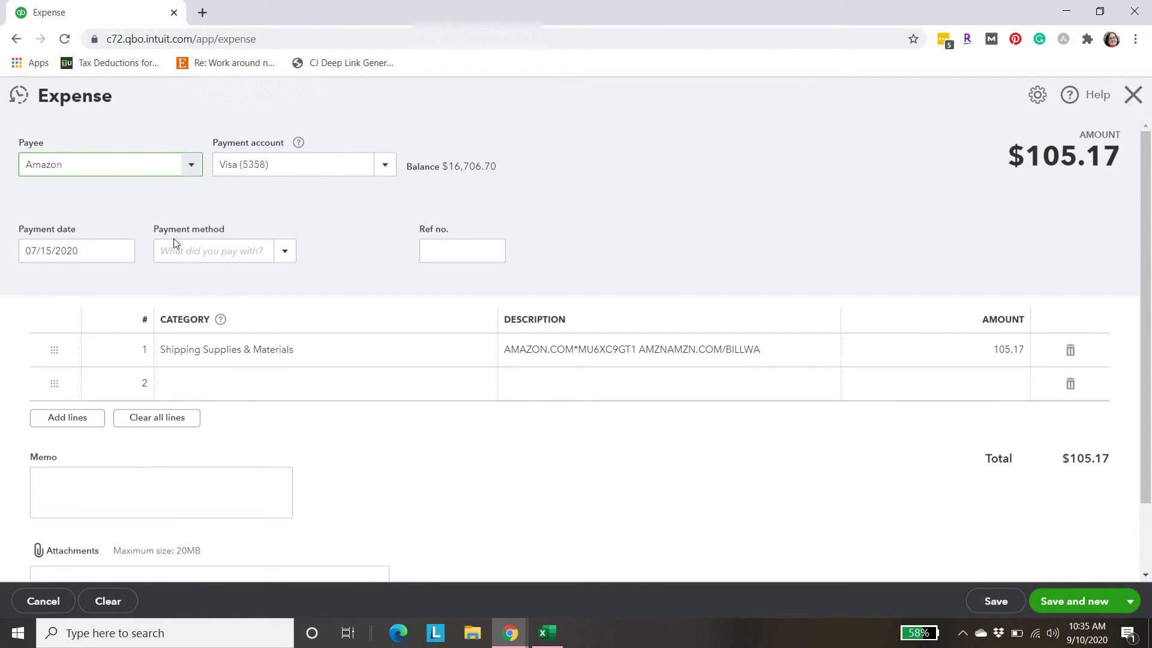
left_click(122, 251)
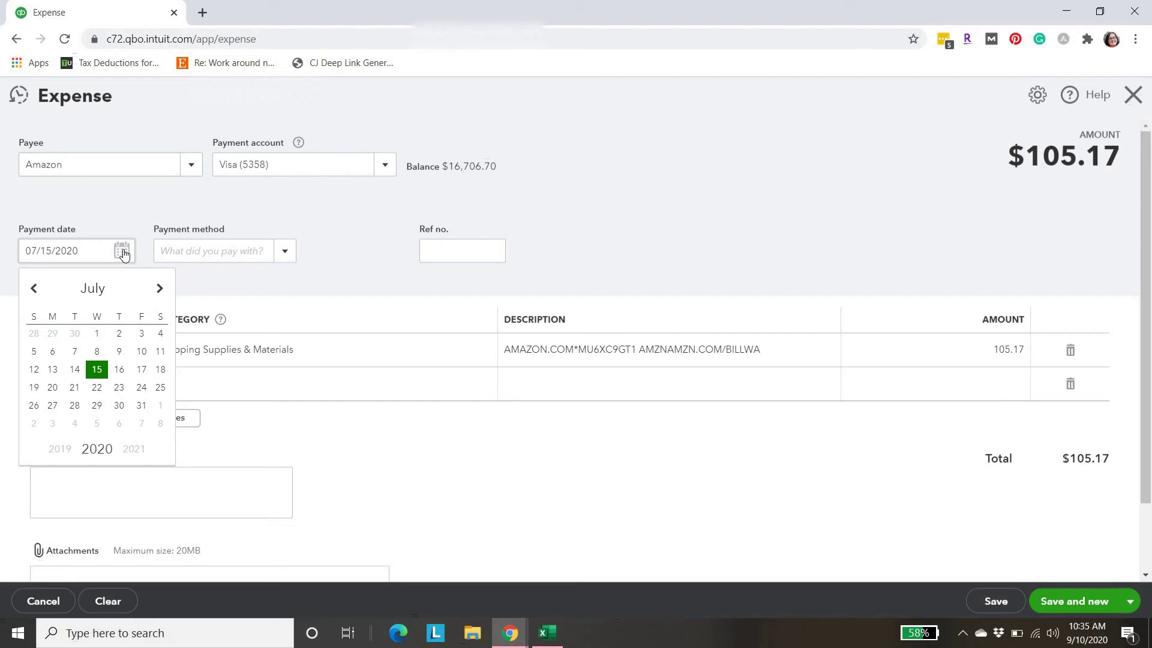
left_click(98, 371)
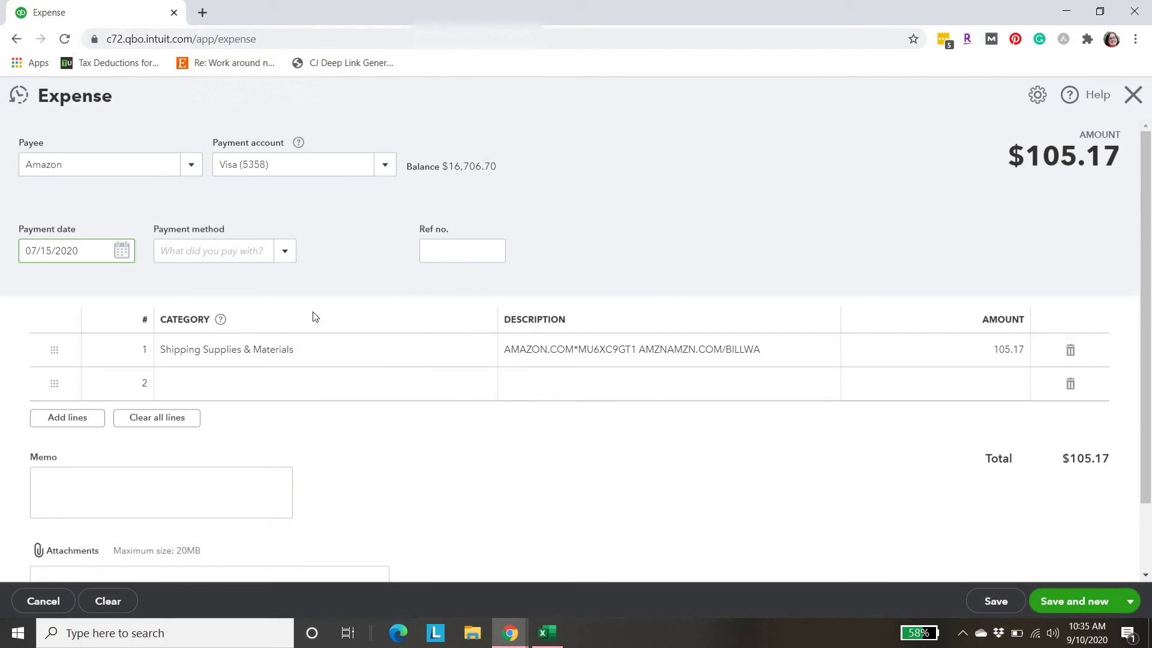
left_click(466, 351)
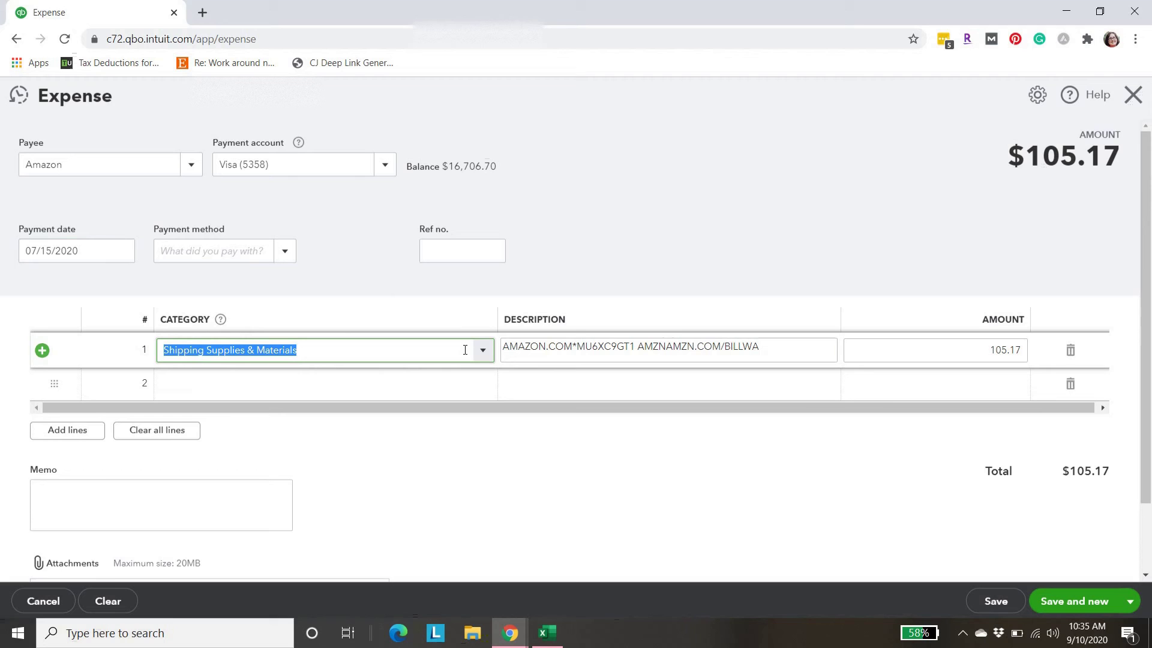
left_click(483, 352)
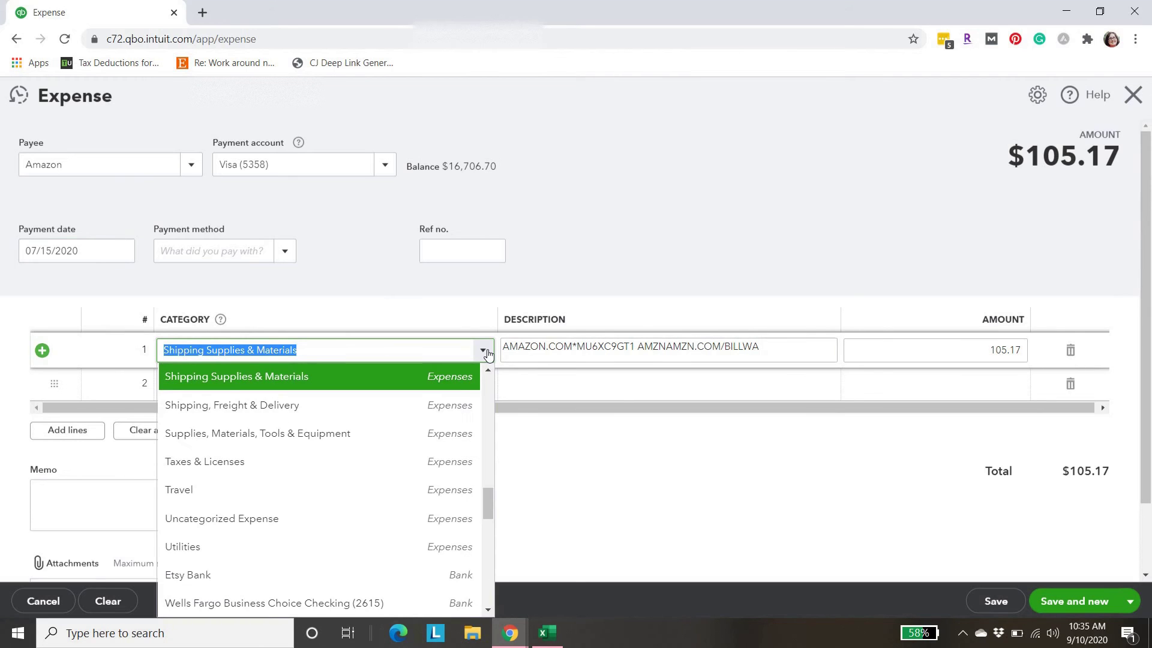
left_click(461, 378)
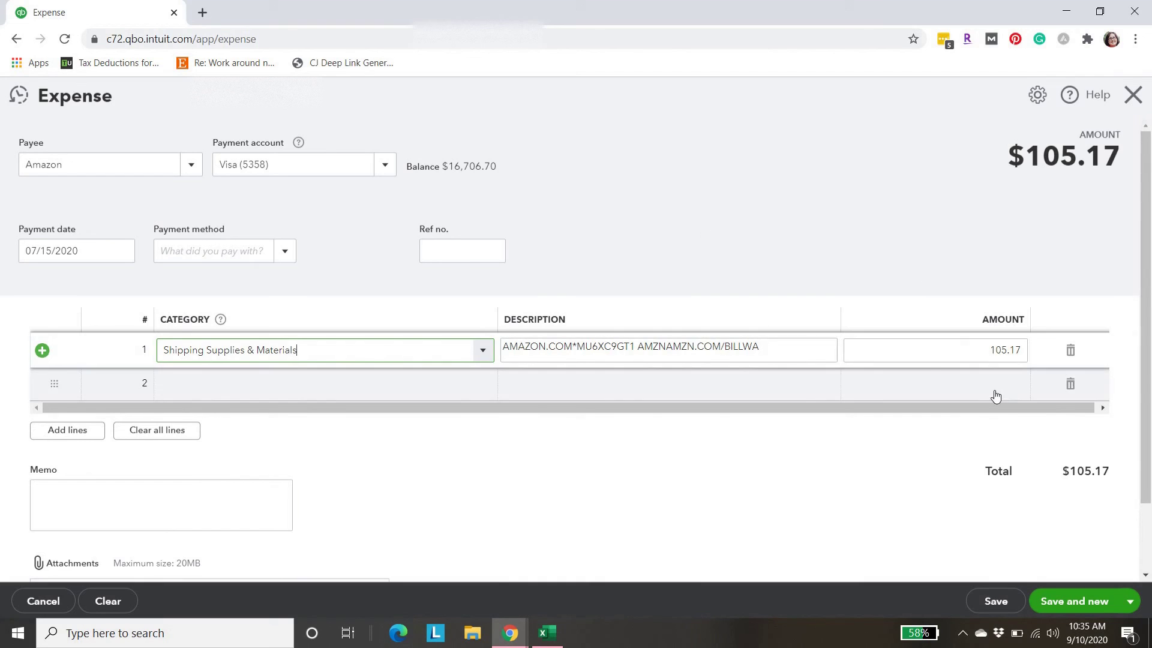
Step: Set the Amazon amount to 24.25 and save and close the expense
left_click(973, 350)
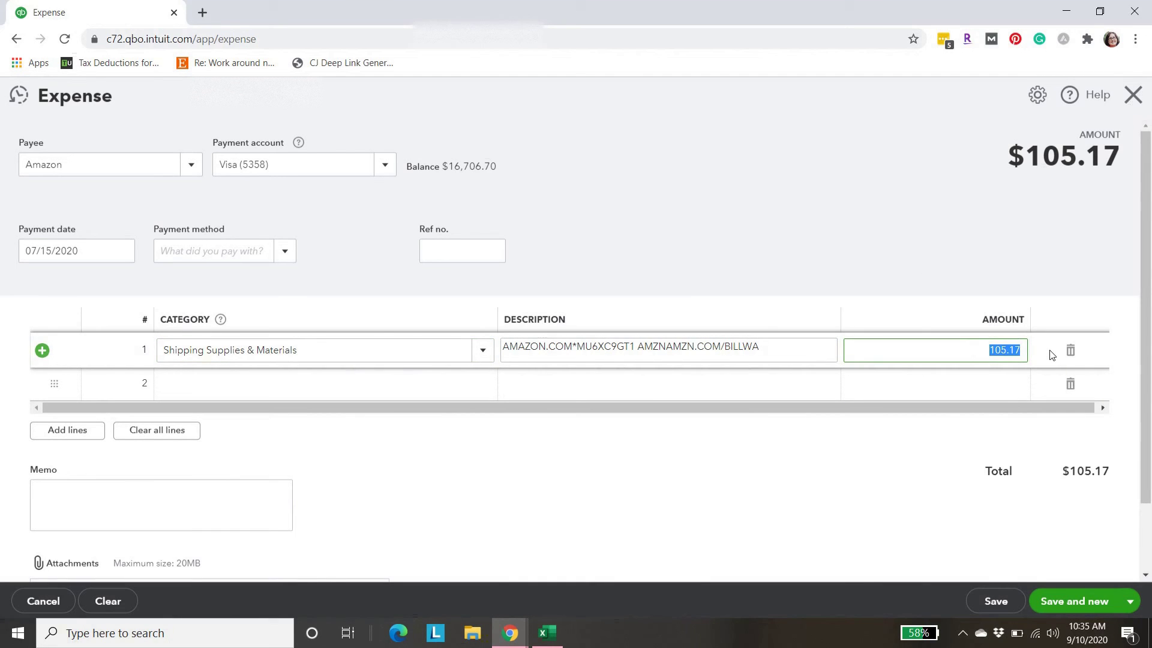
type("24.25")
left_click(887, 454)
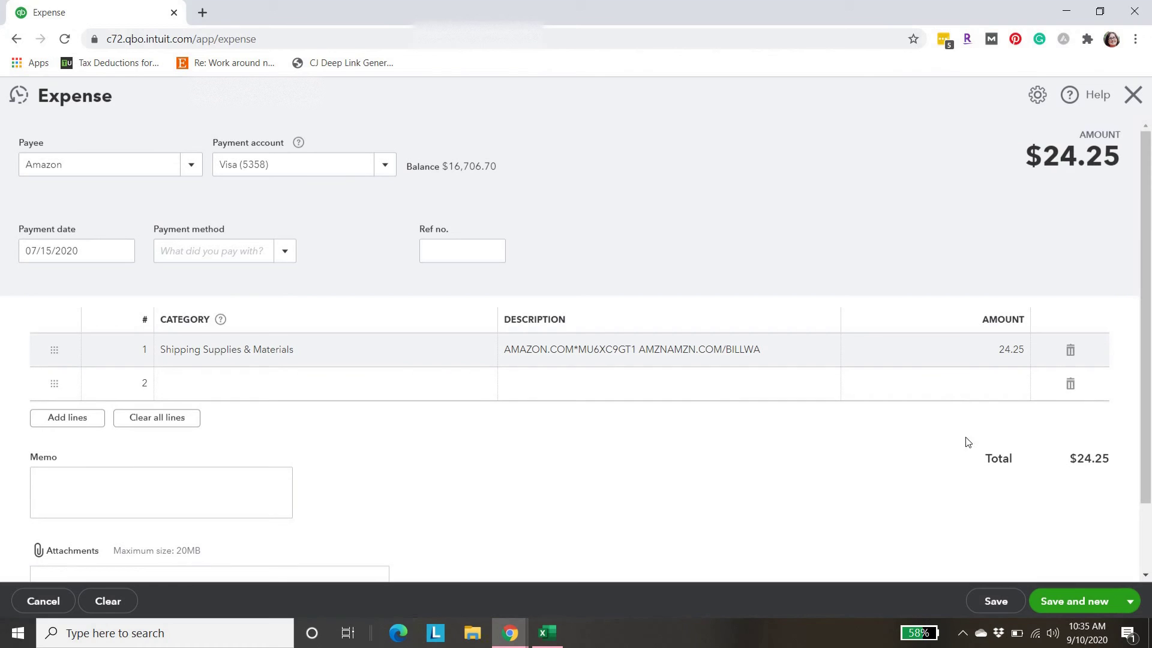
left_click(1130, 601)
left_click(1059, 581)
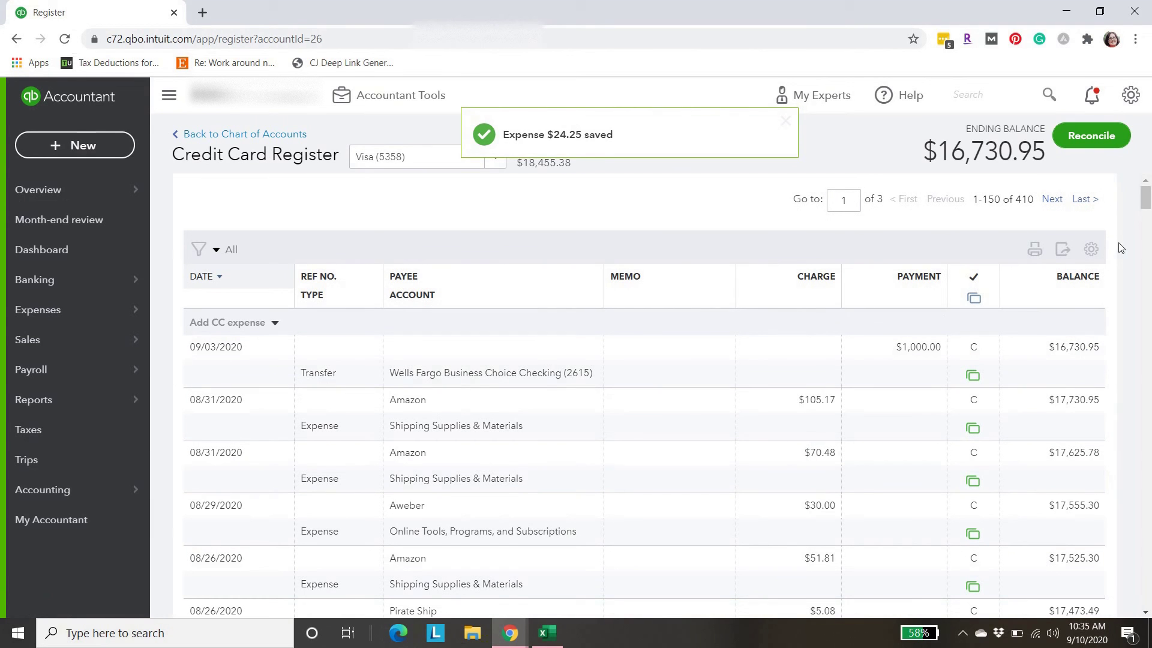
Step: Scroll the register to verify the new 07/15/2020 Amazon and Best Buy entries
left_click_drag(1146, 197, 1148, 324)
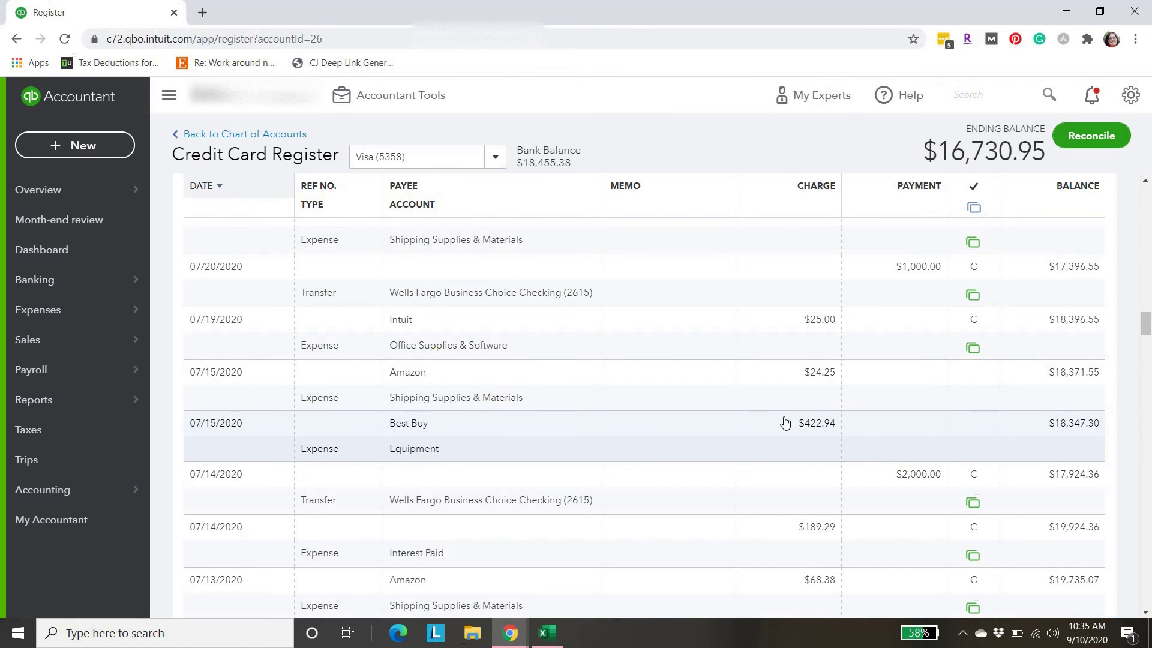
left_click(547, 633)
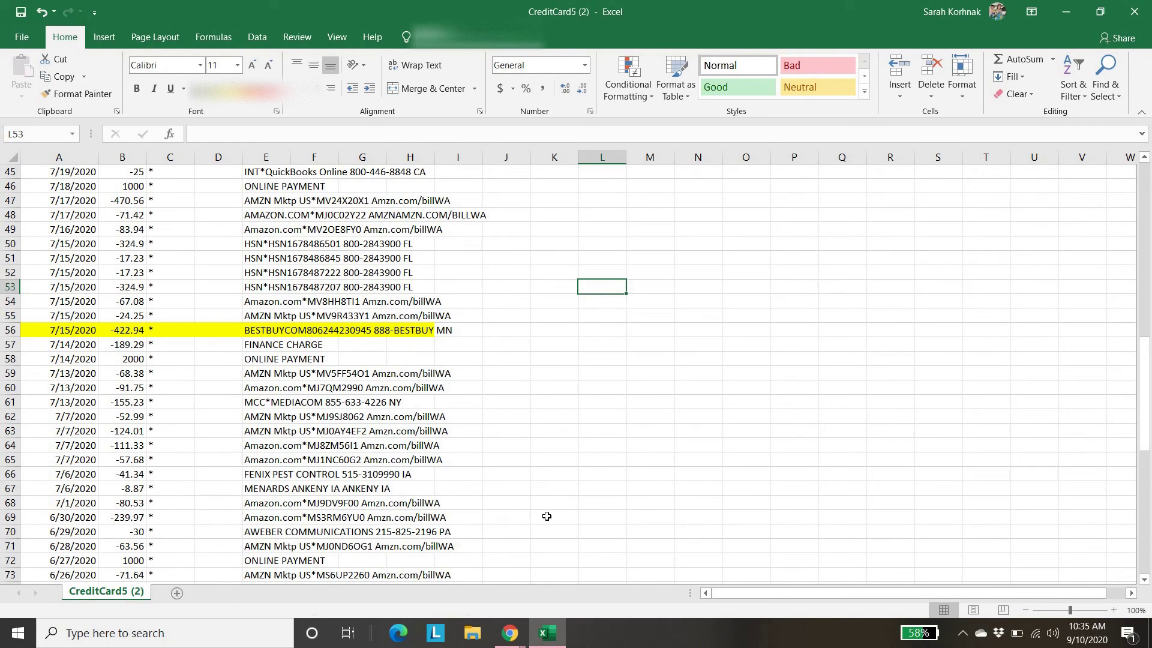
Step: Review the highlighted 7/15/2020 Best Buy charge, then bring up the Chrome windows
left_click(520, 630)
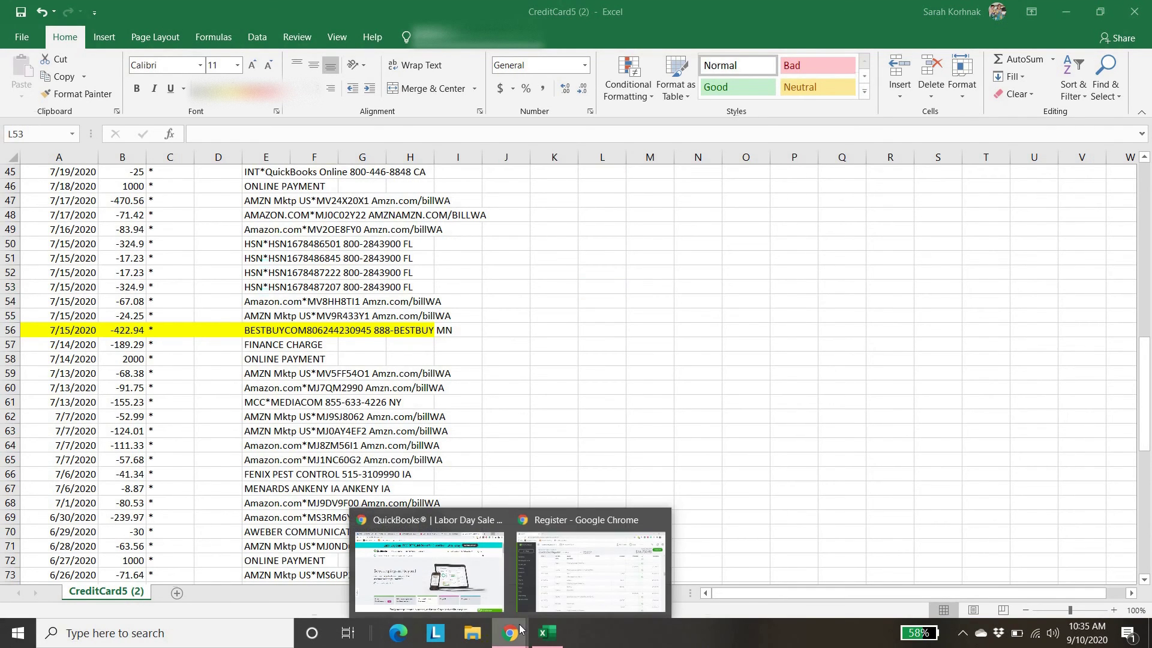
Step: Return to the Visa (5358) register and open the + New transaction list
left_click(584, 522)
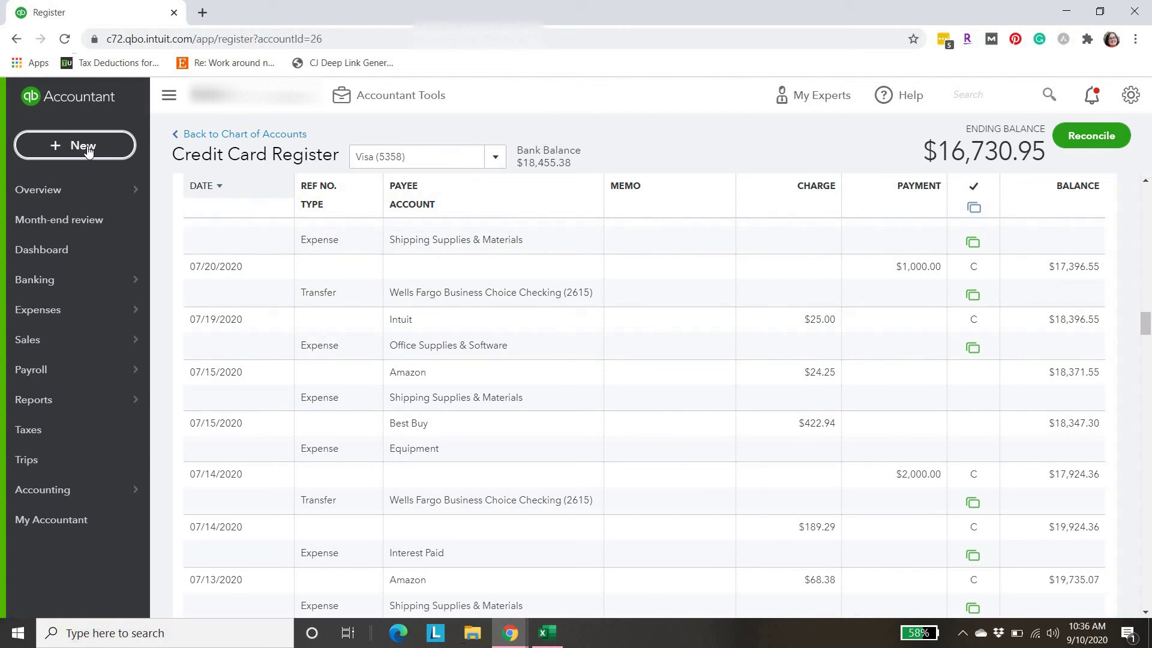
left_click(90, 147)
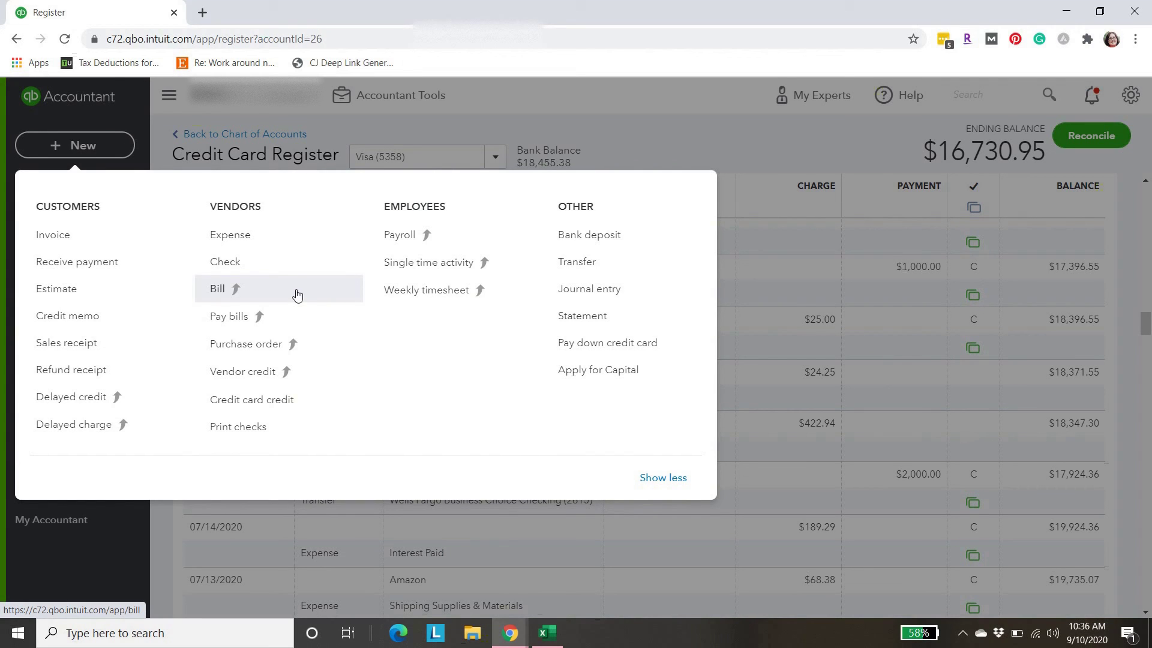
Step: Start a new bank deposit into Wells Fargo Business Choice Checking
left_click(599, 241)
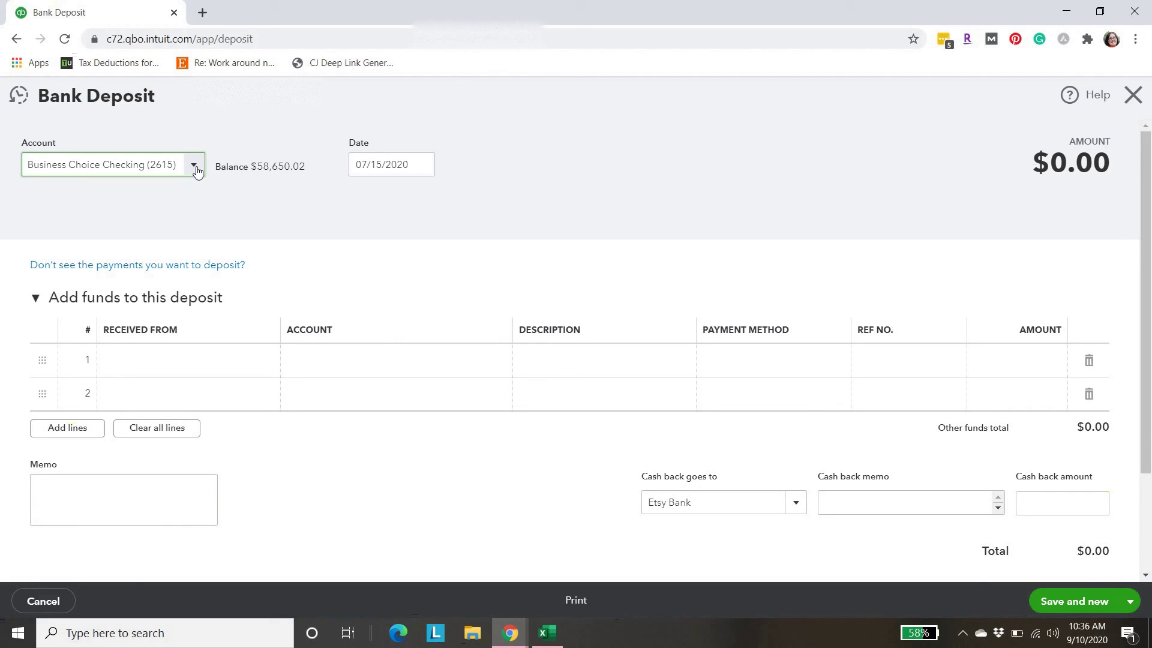
left_click(194, 165)
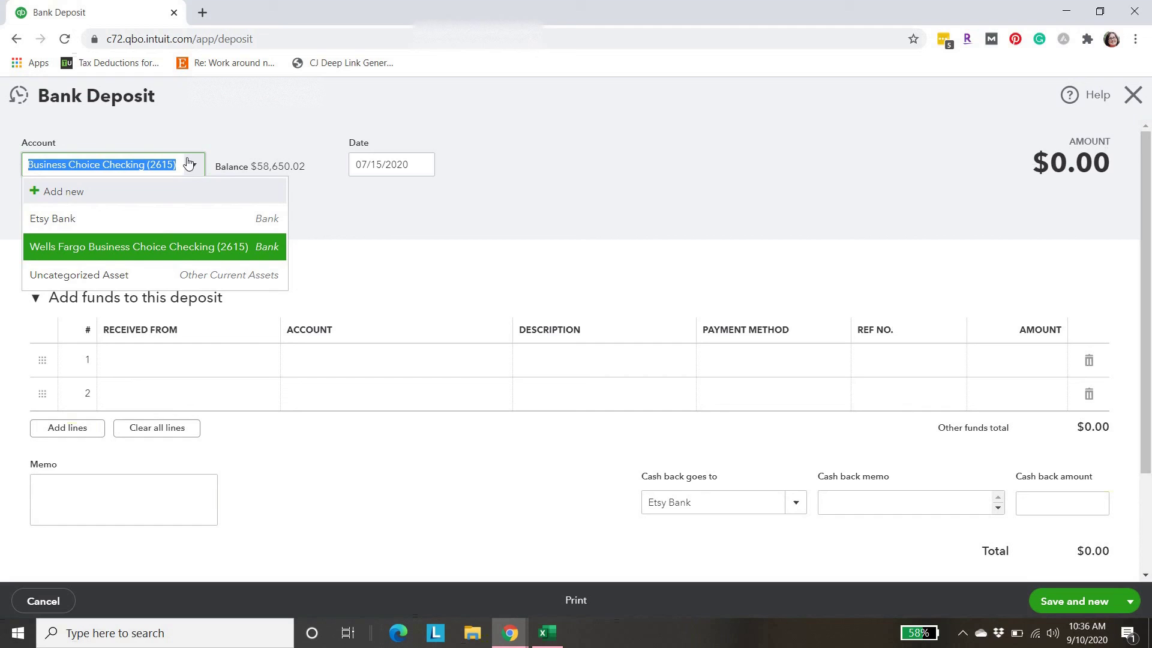
key("Return")
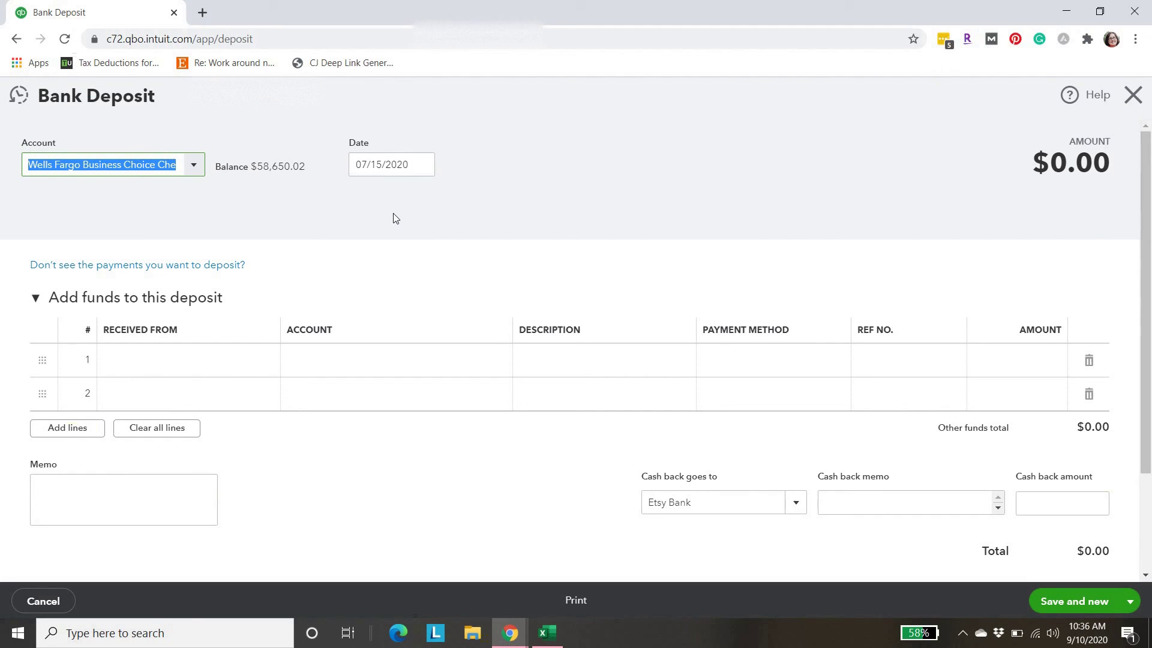
left_click(290, 234)
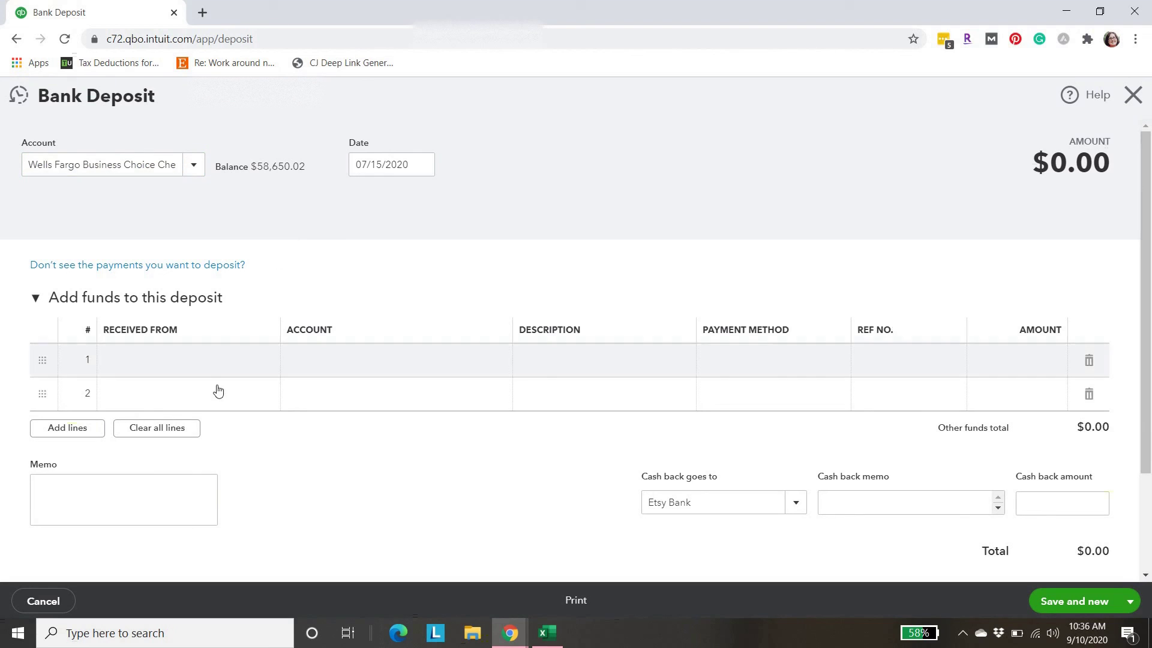
Step: Show the first deposit line's fields, leaving the deposit blank at $0.00
left_click(193, 356)
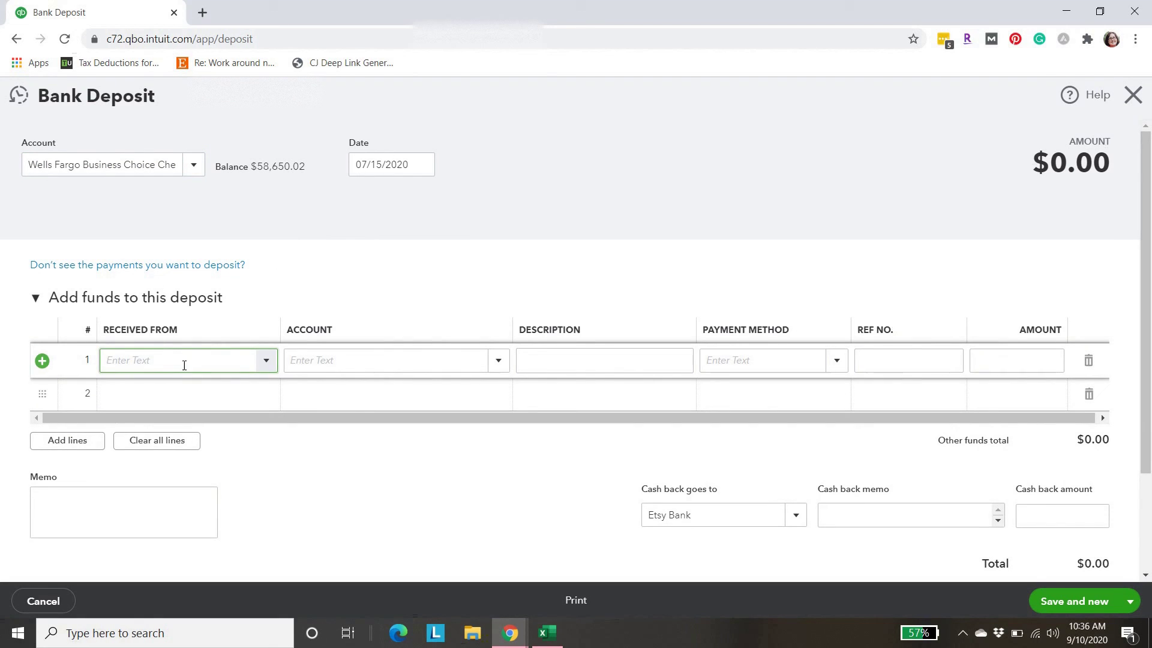
left_click(414, 362)
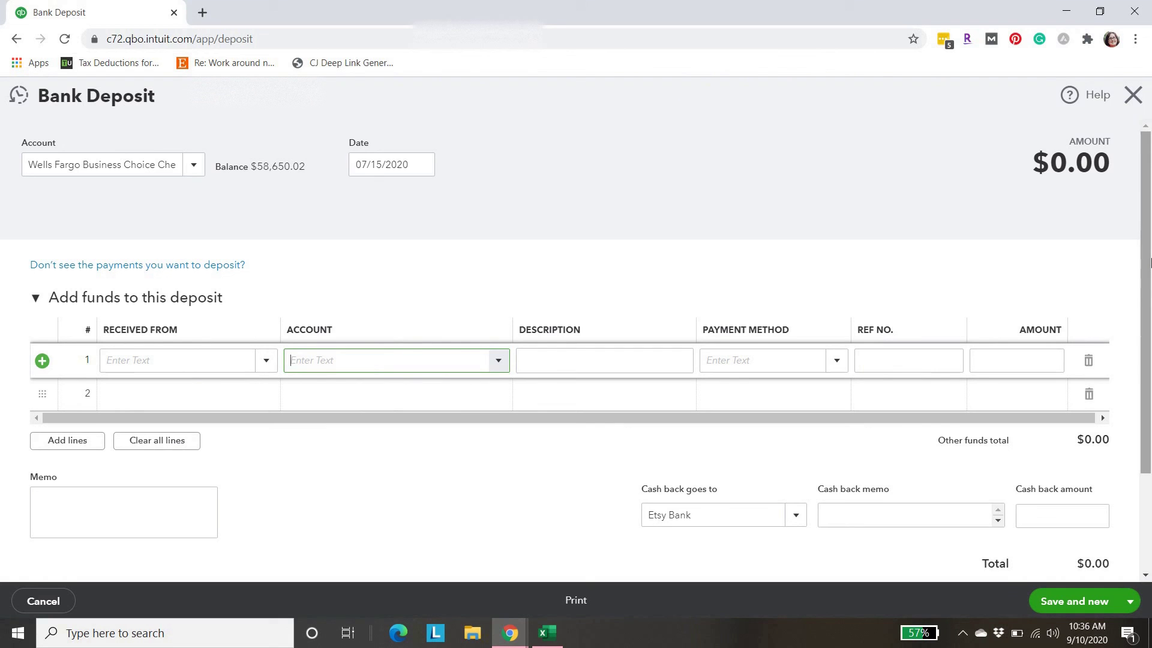
left_click(1073, 559)
scroll(1074, 559, "down", 1)
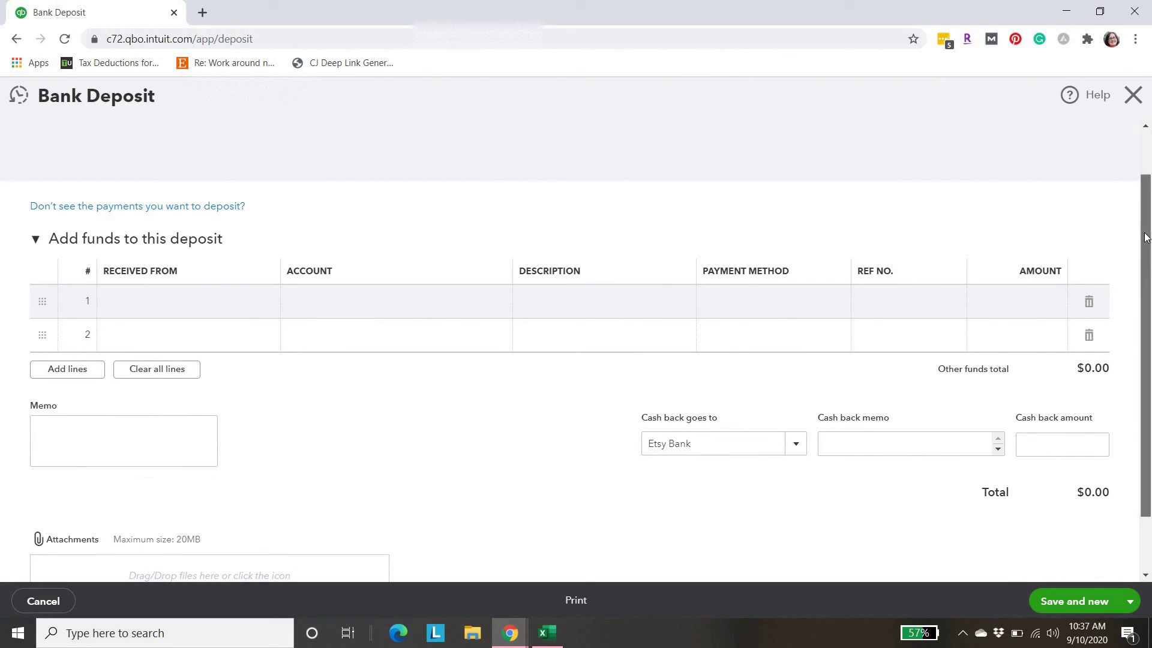
scroll(1145, 238, "up", 1)
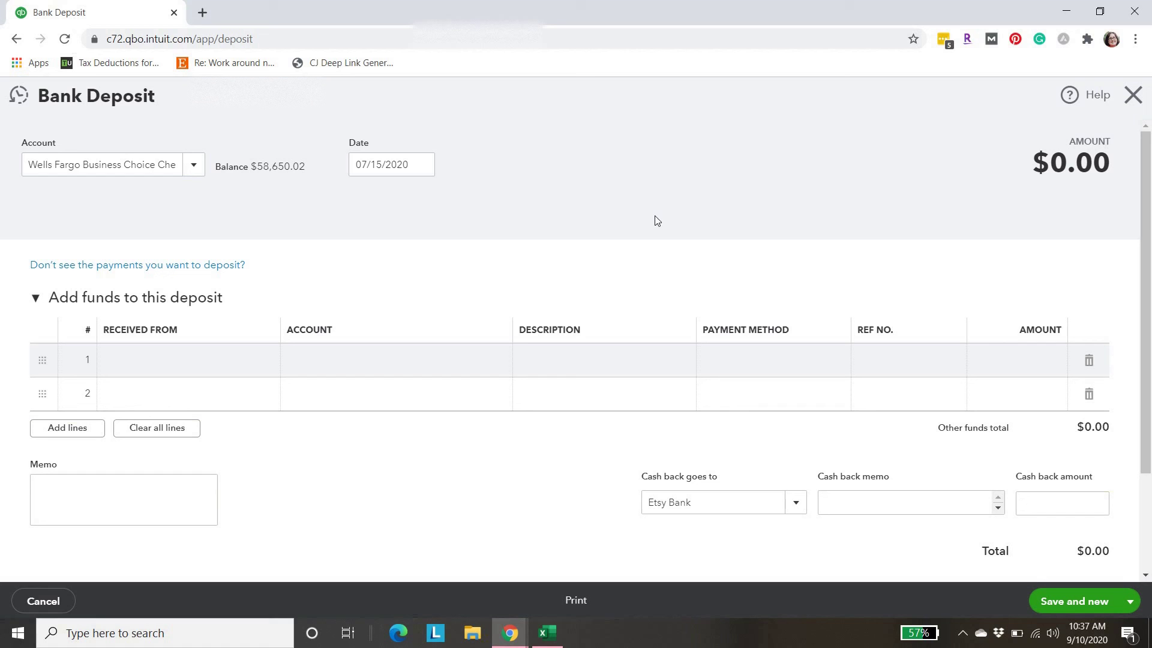
Step: Close the blank Bank Deposit form unsaved, returning to the Visa (5358) register
left_click(1131, 105)
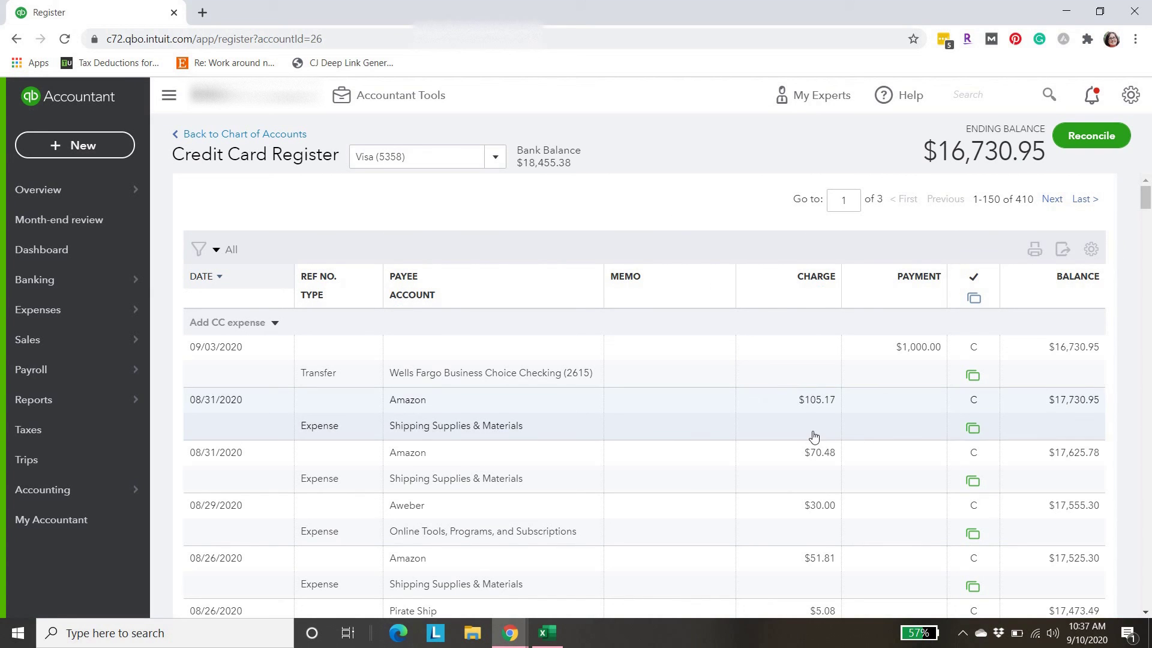
left_click(962, 635)
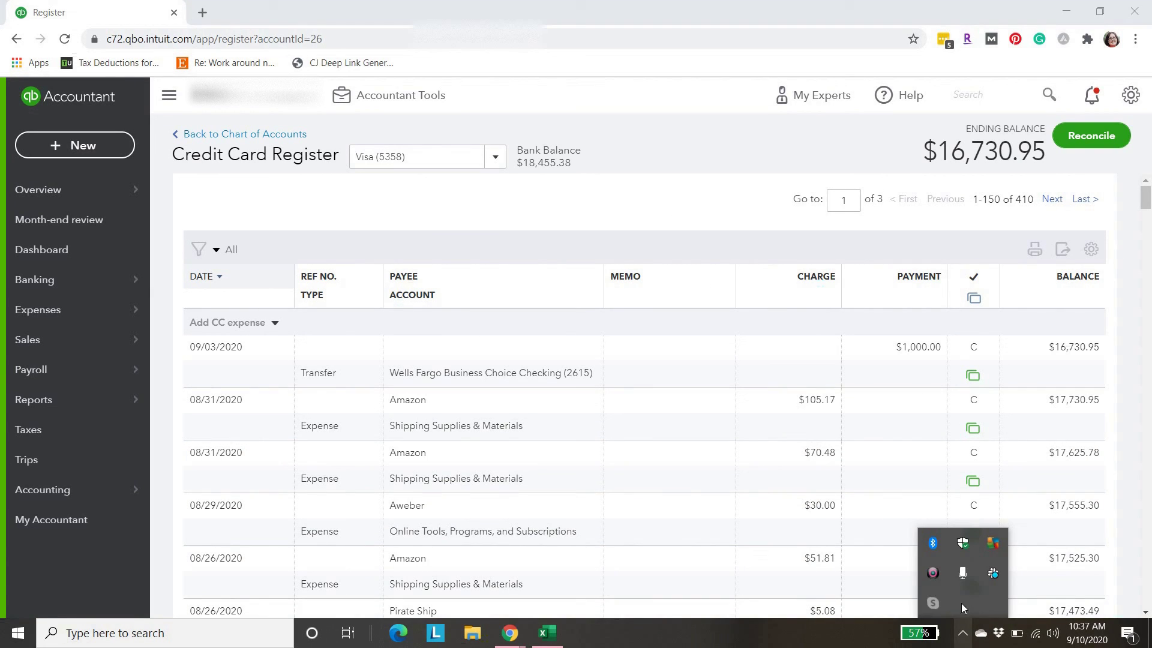